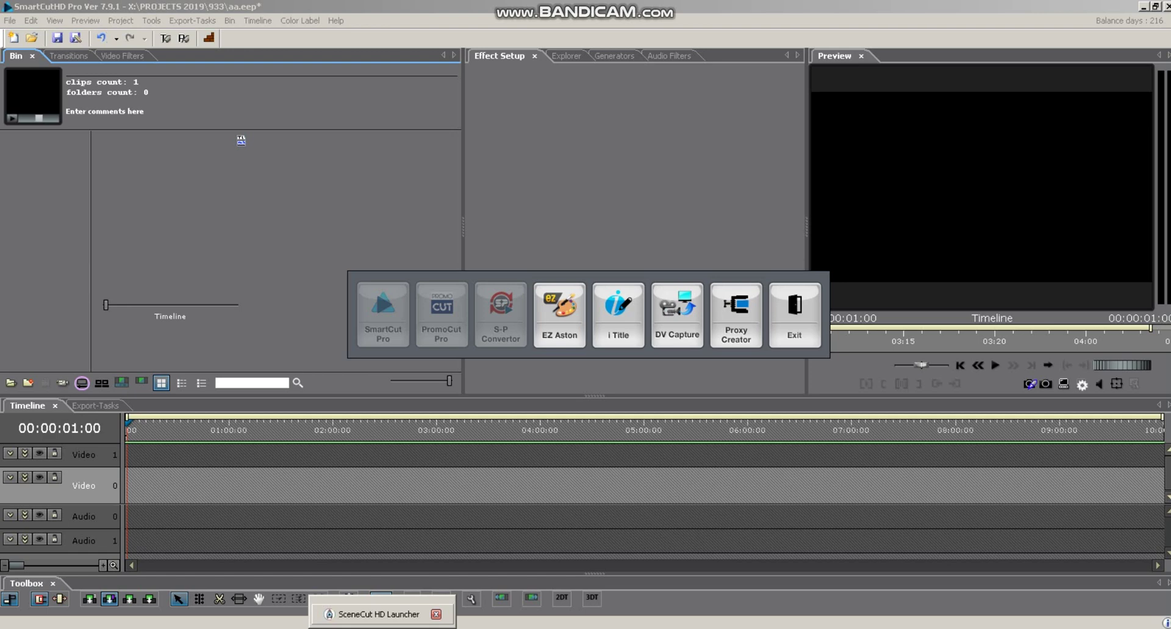
# Switch from the editing project to the iTitle titling program through the SceneCut HD launcher.
pyautogui.click(436, 615)
pyautogui.click(437, 332)
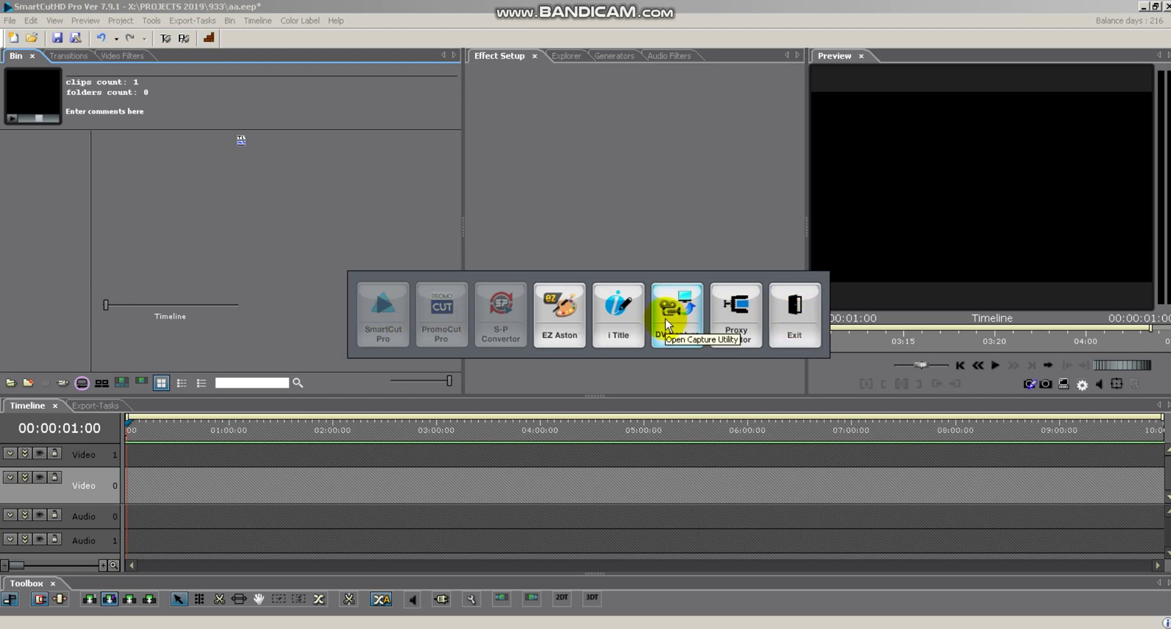
pyautogui.click(608, 338)
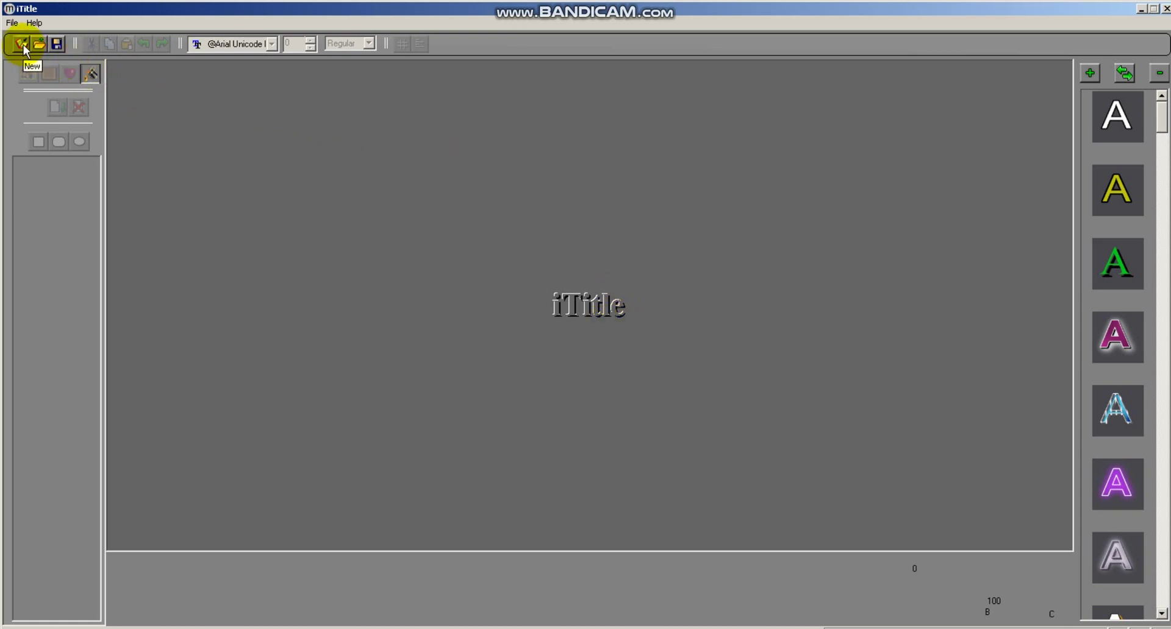
# Confirm the HD - 1920X1080 preset in the preferences and create a new title with a blank page.
pyautogui.click(12, 23)
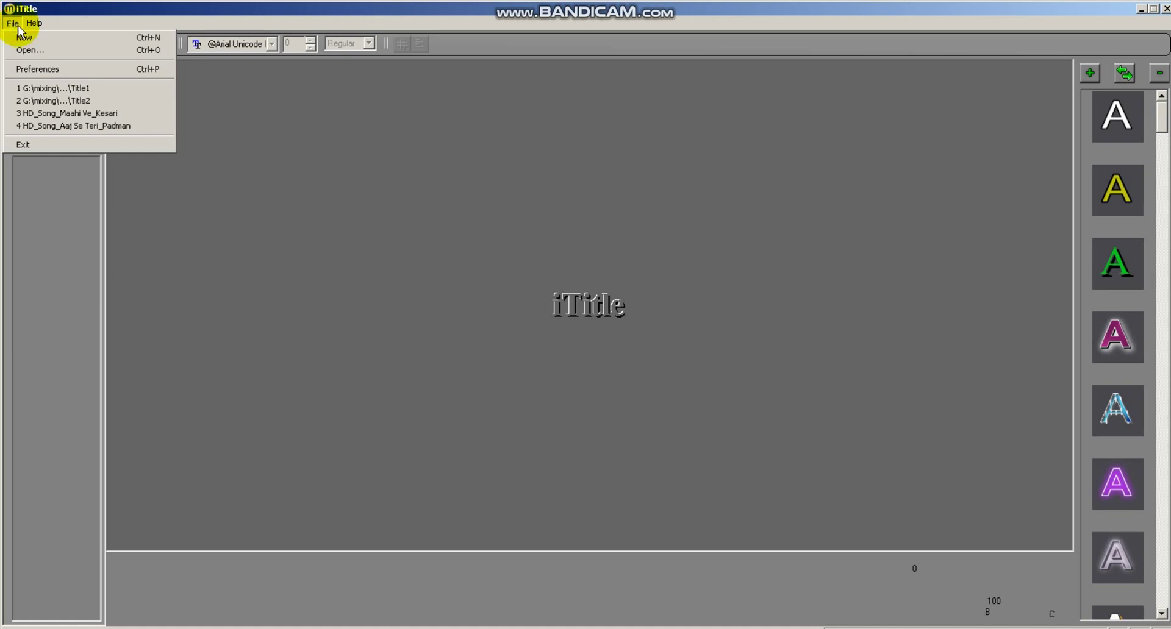
pyautogui.click(28, 69)
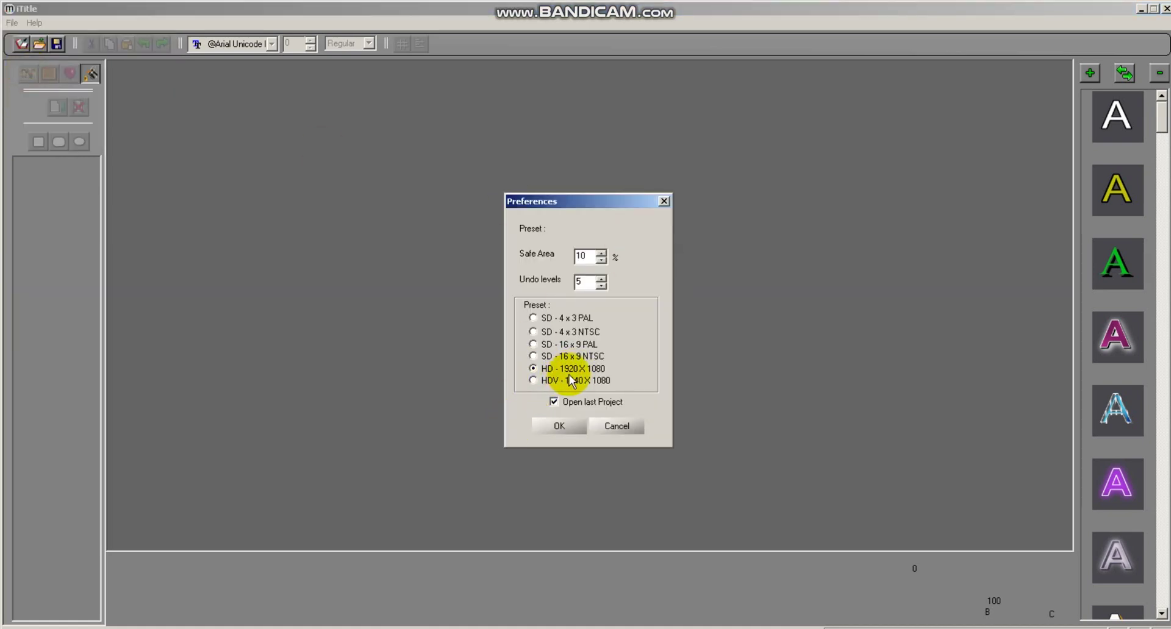
pyautogui.click(560, 427)
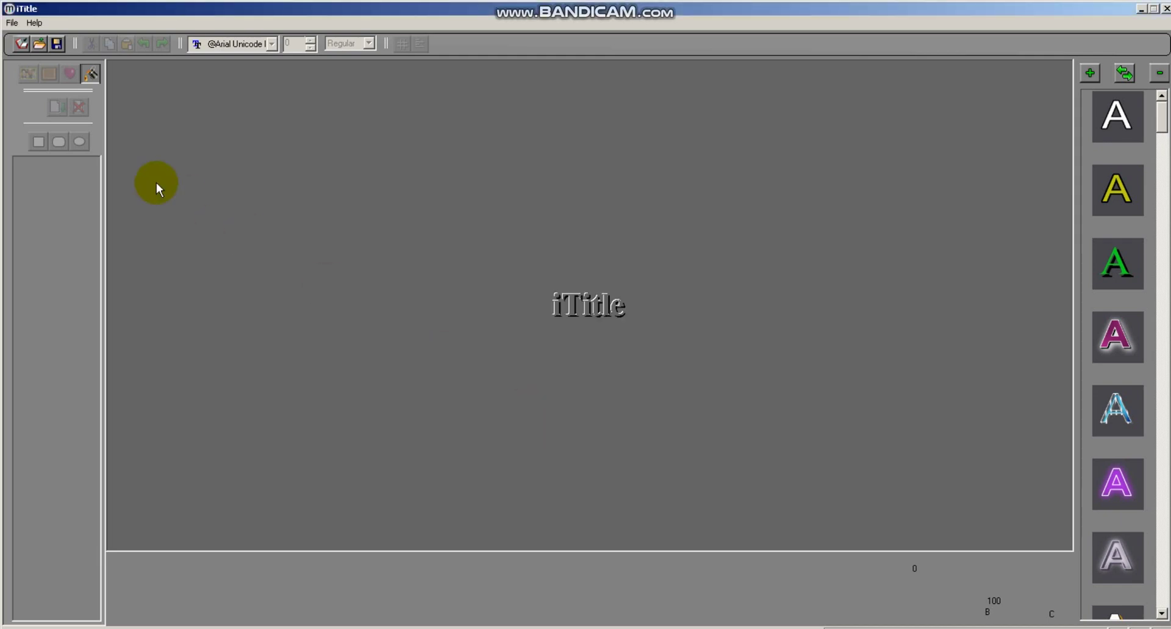
pyautogui.click(20, 44)
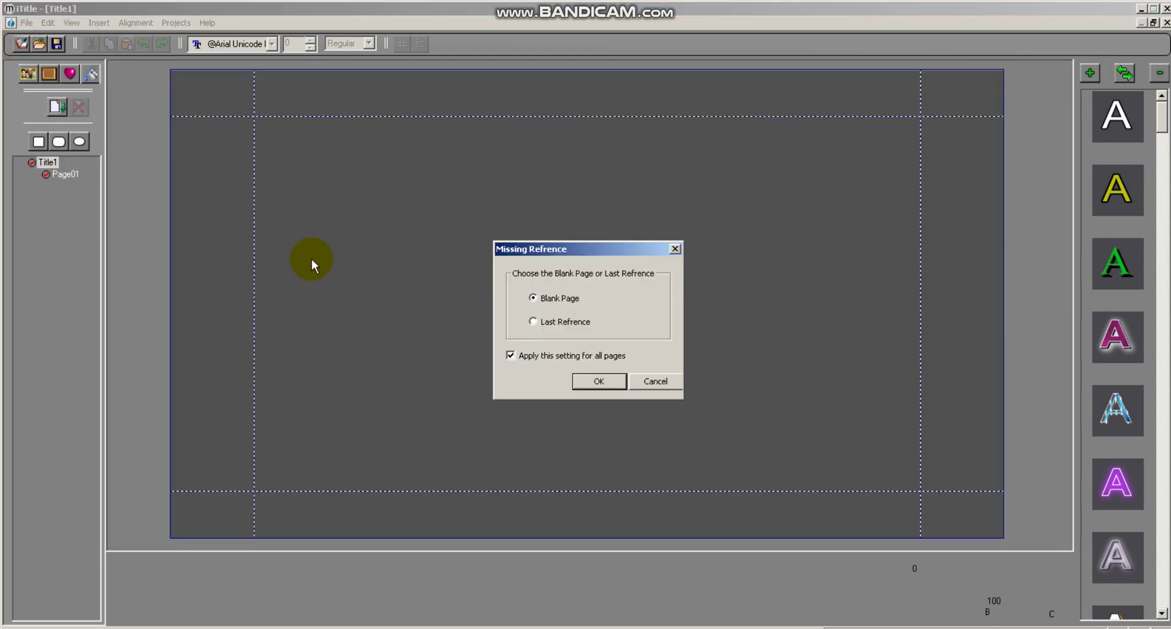
pyautogui.click(598, 382)
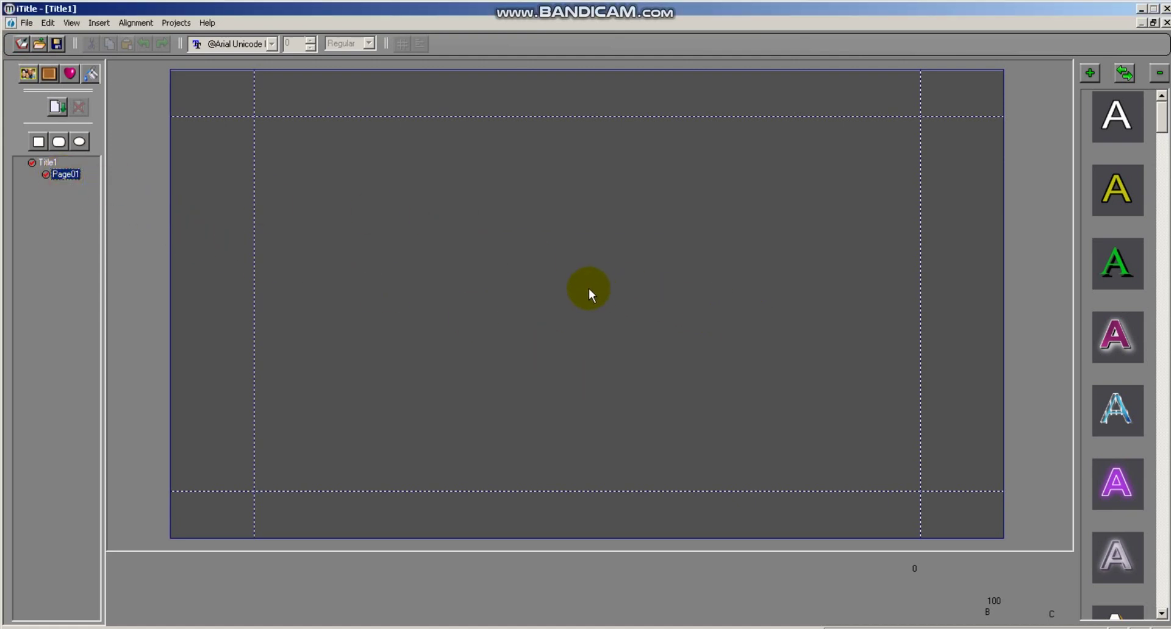
# Start a text entry in the upper-left area of the page and set its font to the second MONARCH_devr entry.
pyautogui.click(294, 210)
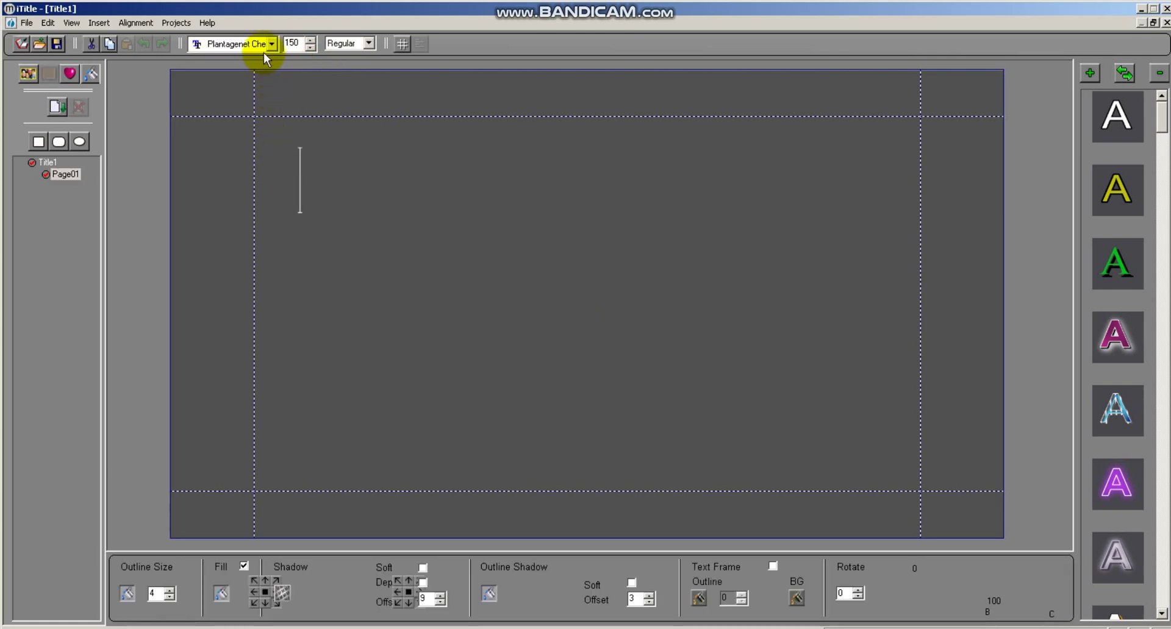
pyautogui.click(271, 44)
pyautogui.moveTo(278, 138); pyautogui.dragTo(254, 131)
pyautogui.scroll(-5, 254, 131)
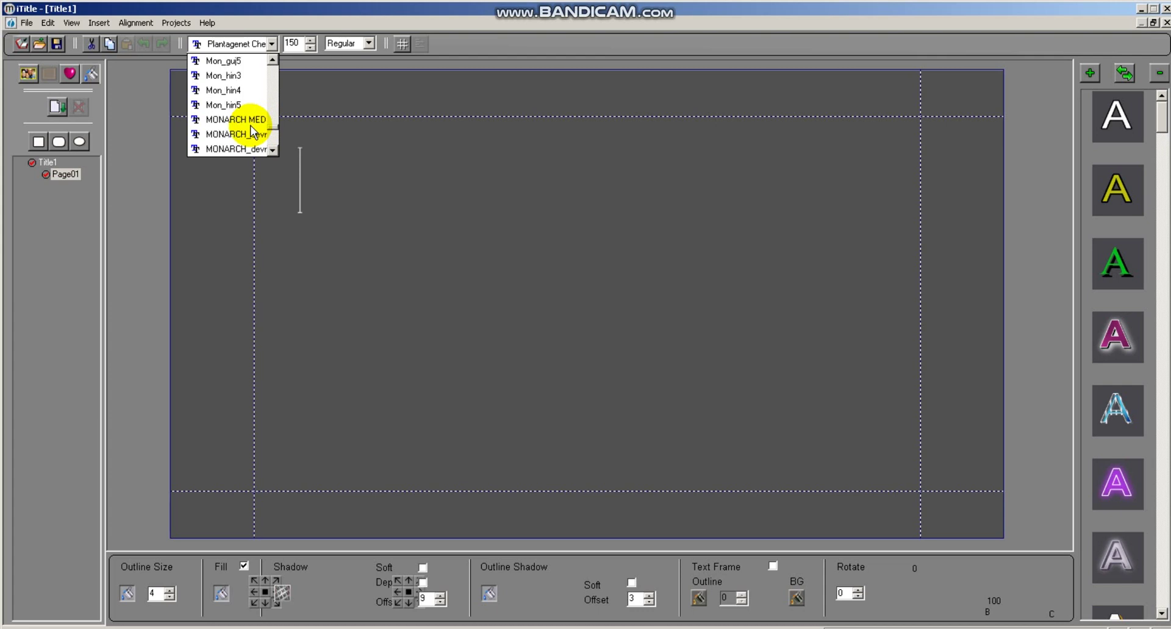
pyautogui.click(239, 146)
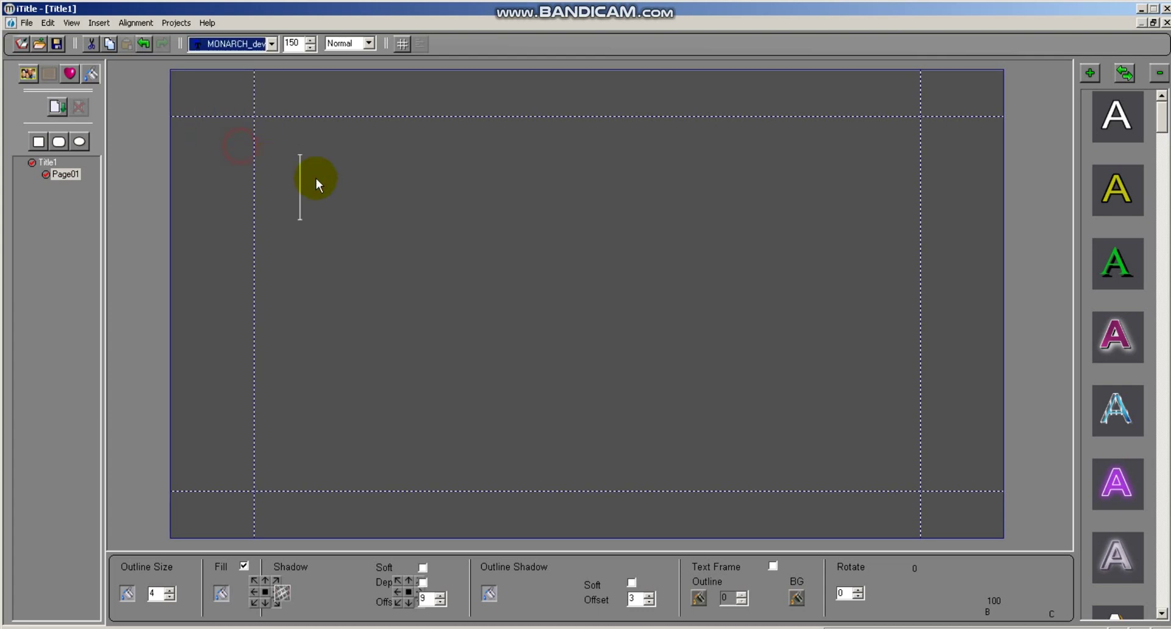
# Enter the title text "शुभ- विवाह" and move it towards the upper middle of the page.
pyautogui.click(347, 198)
pyautogui.click(324, 207)
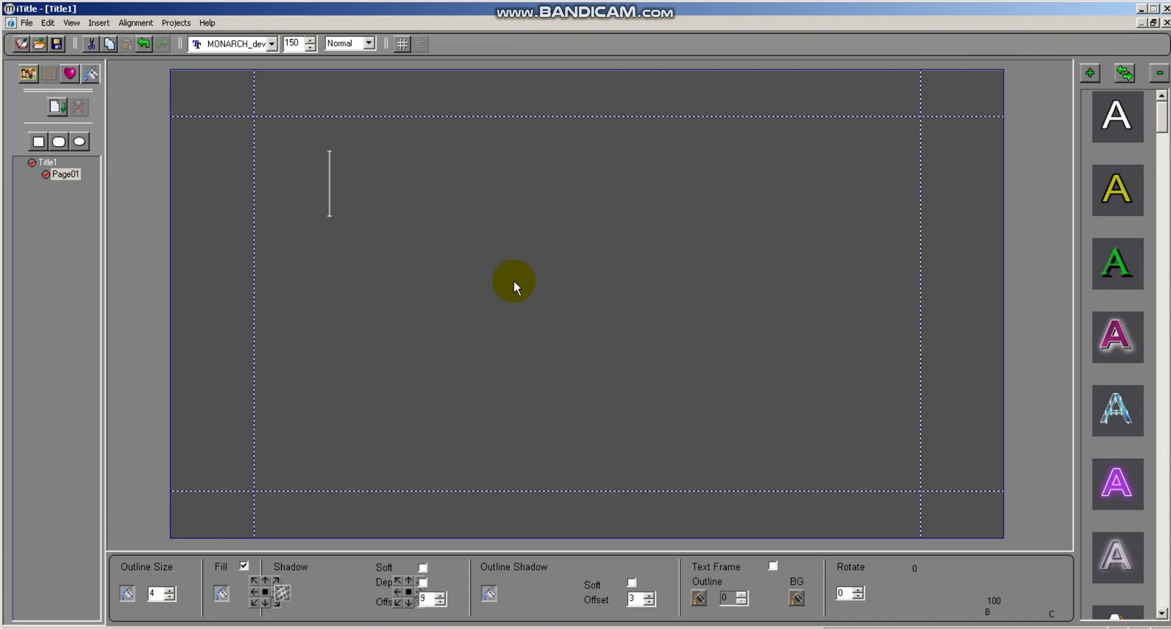
pyautogui.write('शुभ')
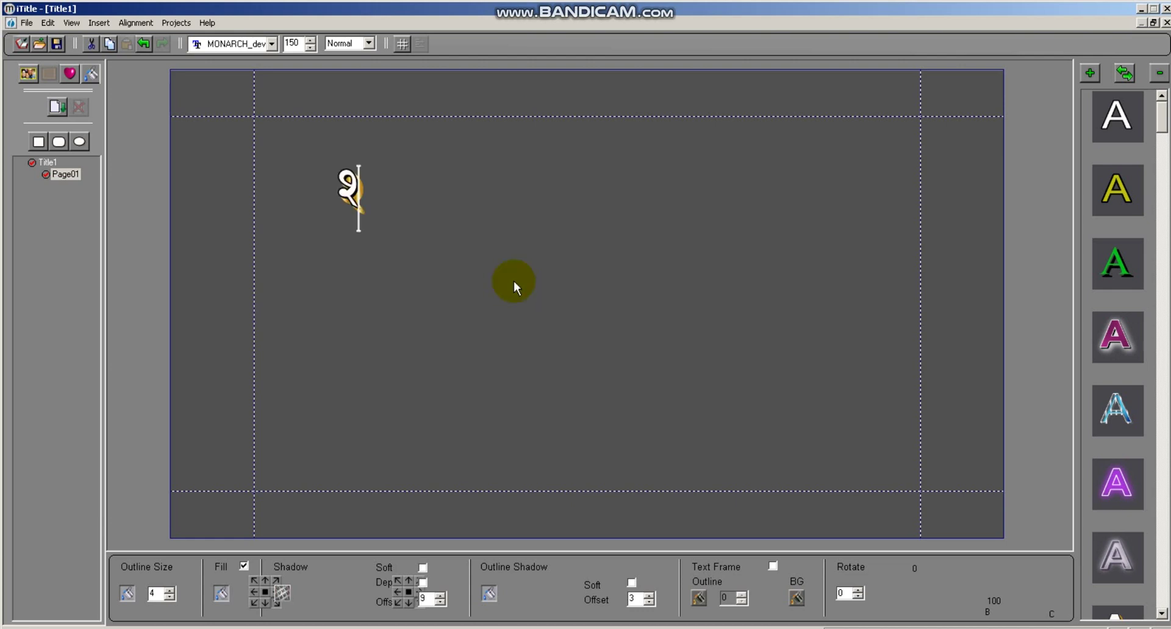
pyautogui.write('- ि')
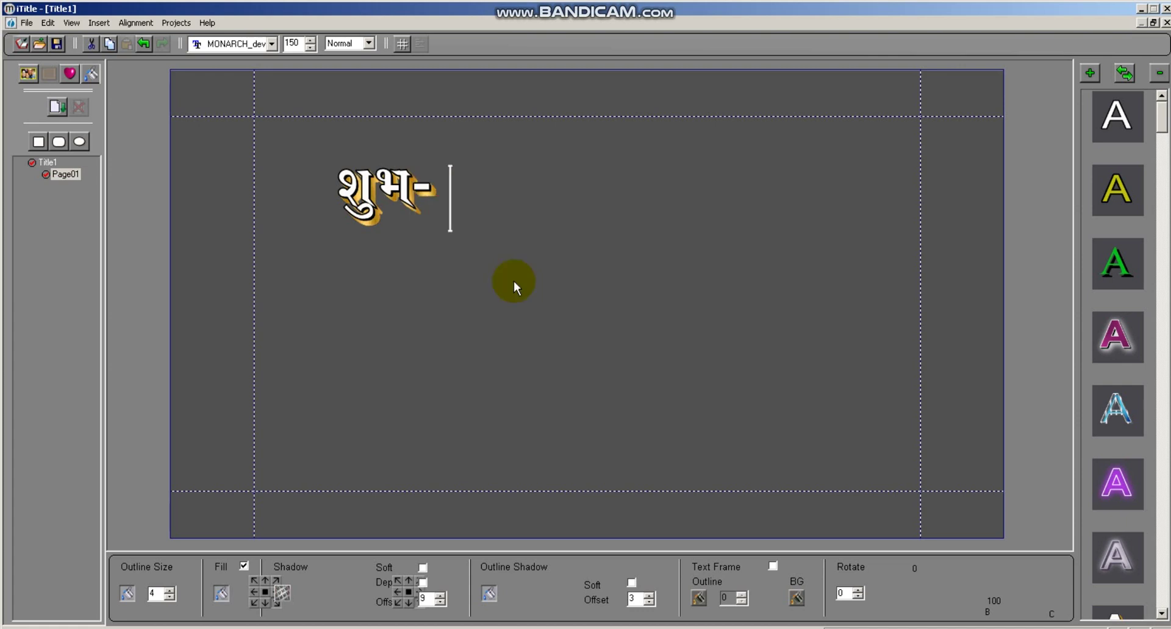
pyautogui.write('ववाह')
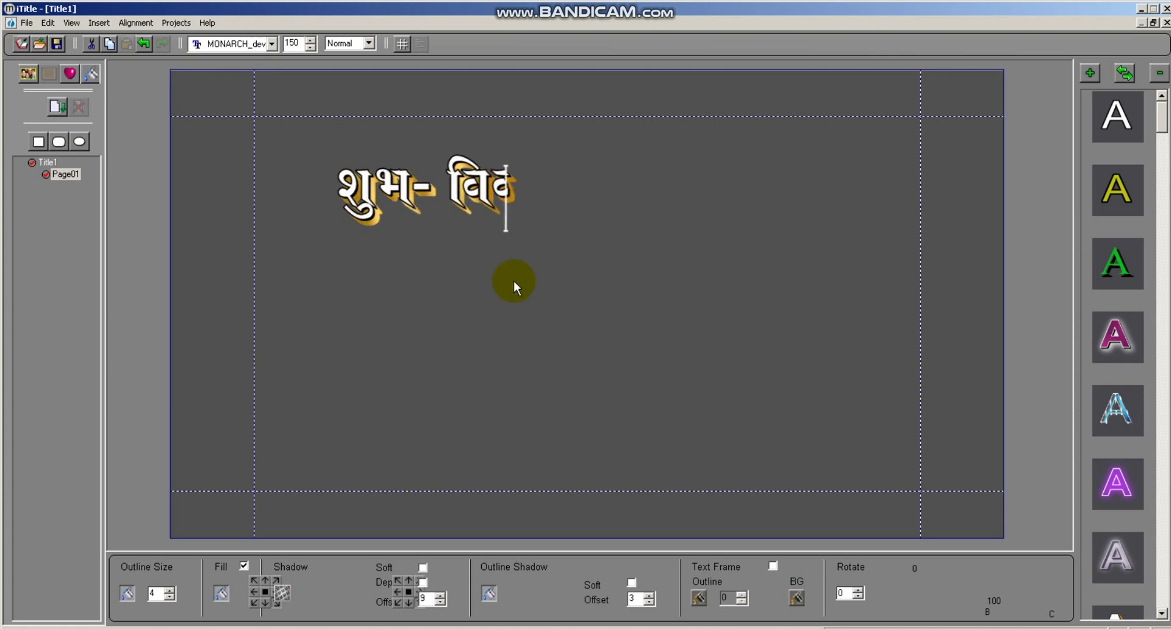
pyautogui.click(514, 280)
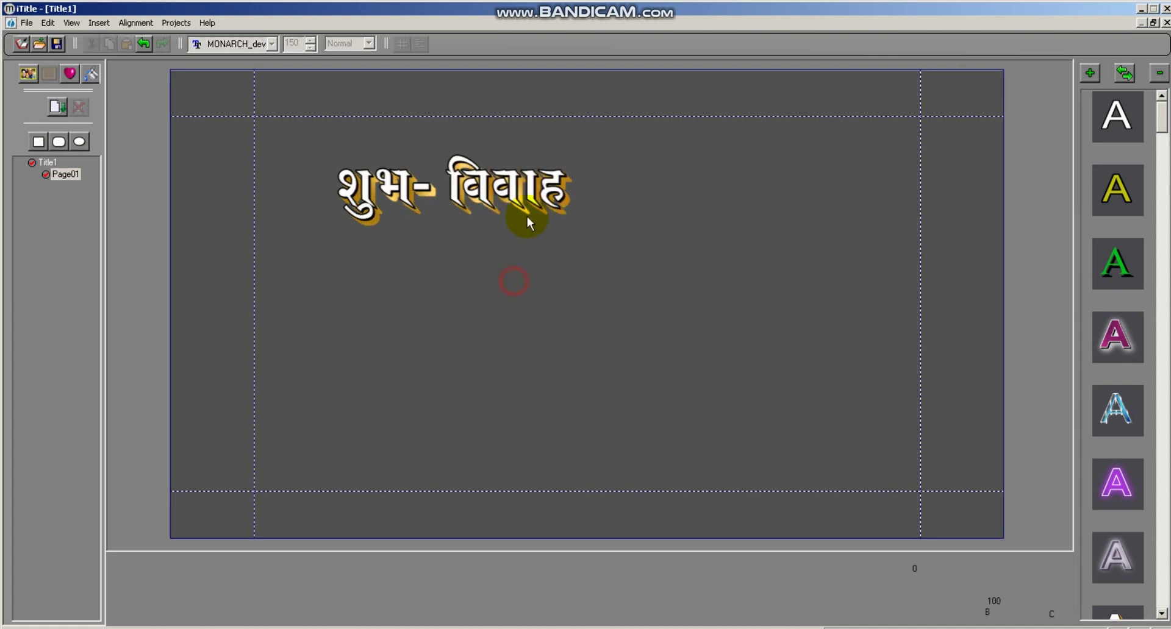
pyautogui.moveTo(527, 217); pyautogui.dragTo(628, 244)
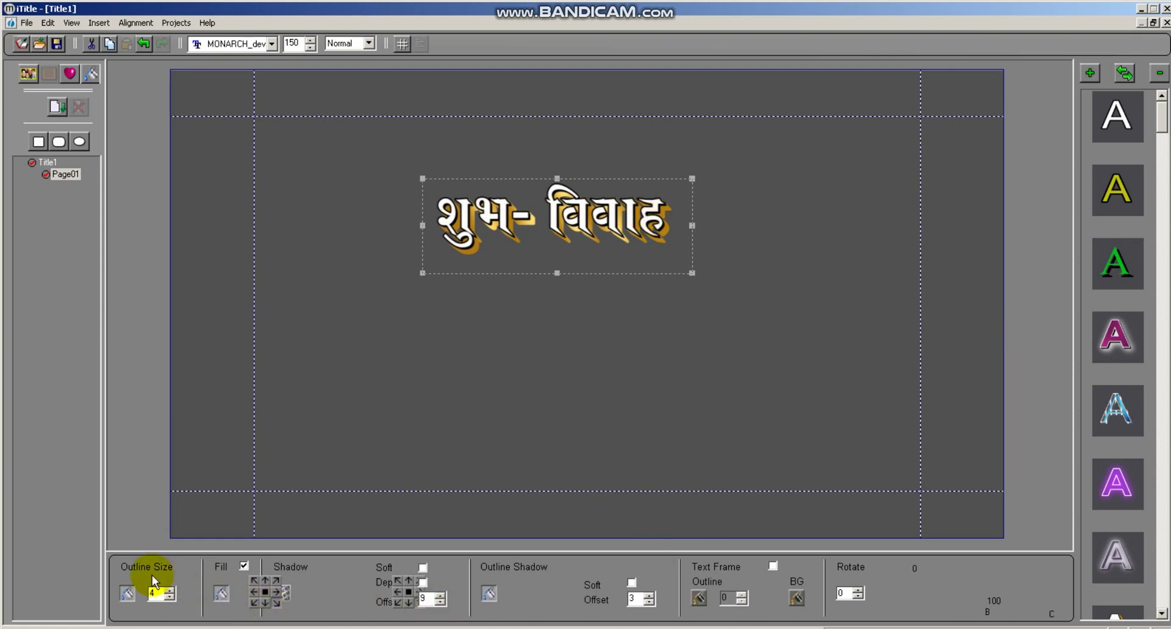
# Confirm the title's black outline and fill its letters with solid blue, about RGB 16, 32, 202.
pyautogui.click(127, 593)
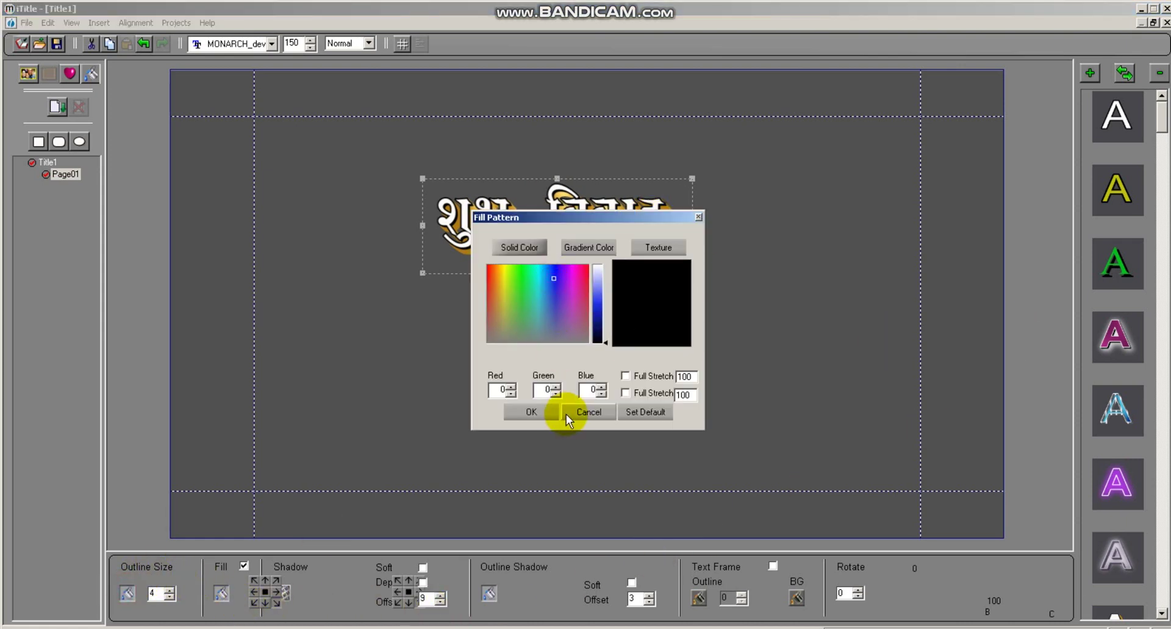
pyautogui.click(540, 412)
pyautogui.click(222, 593)
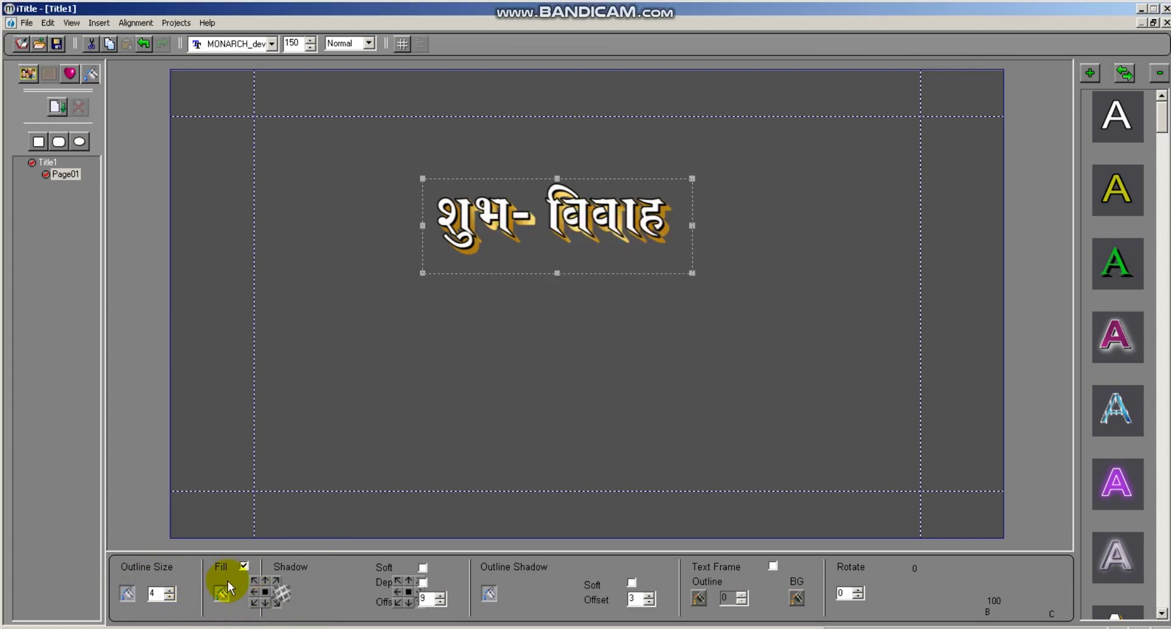
pyautogui.click(505, 267)
pyautogui.click(532, 414)
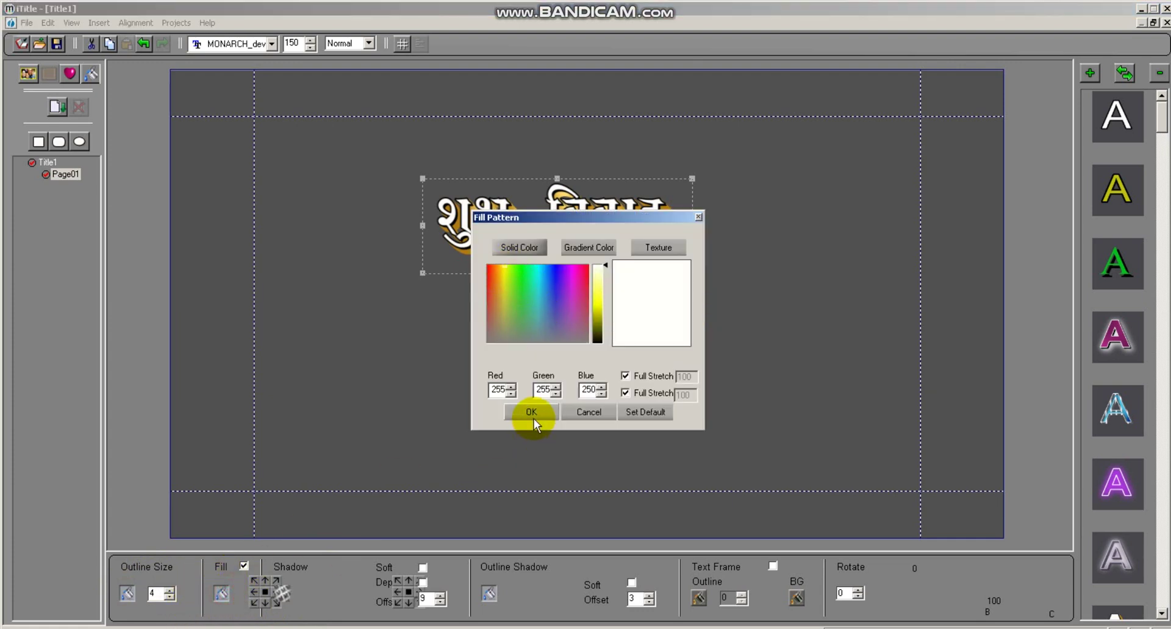
pyautogui.click(551, 283)
pyautogui.moveTo(603, 298); pyautogui.dragTo(603, 343)
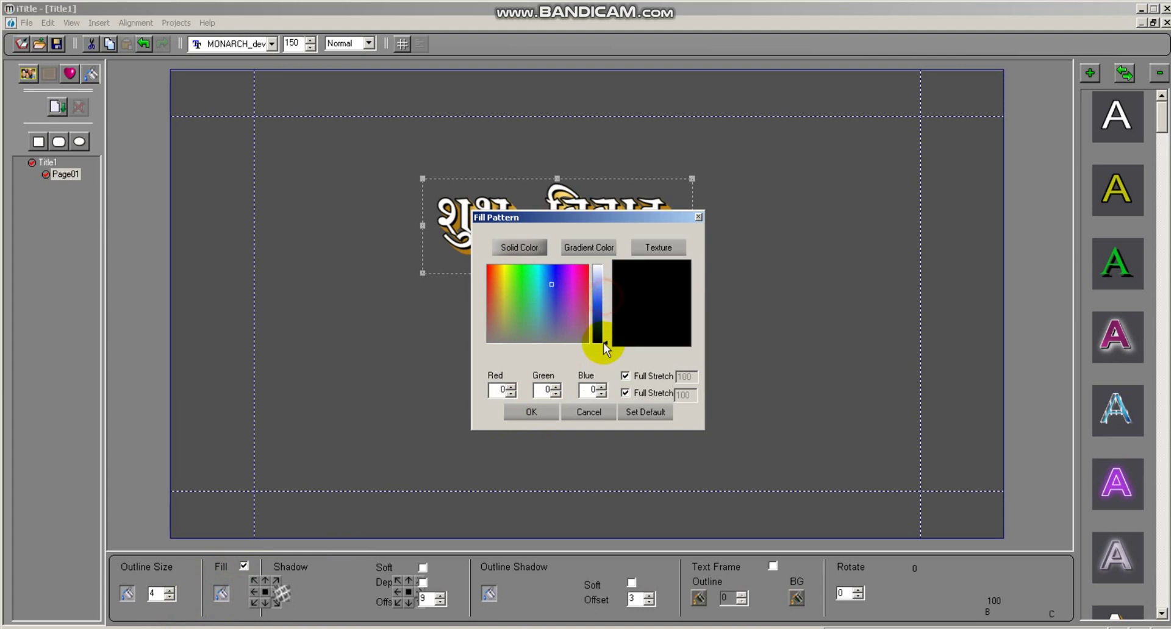
pyautogui.click(554, 277)
pyautogui.click(591, 318)
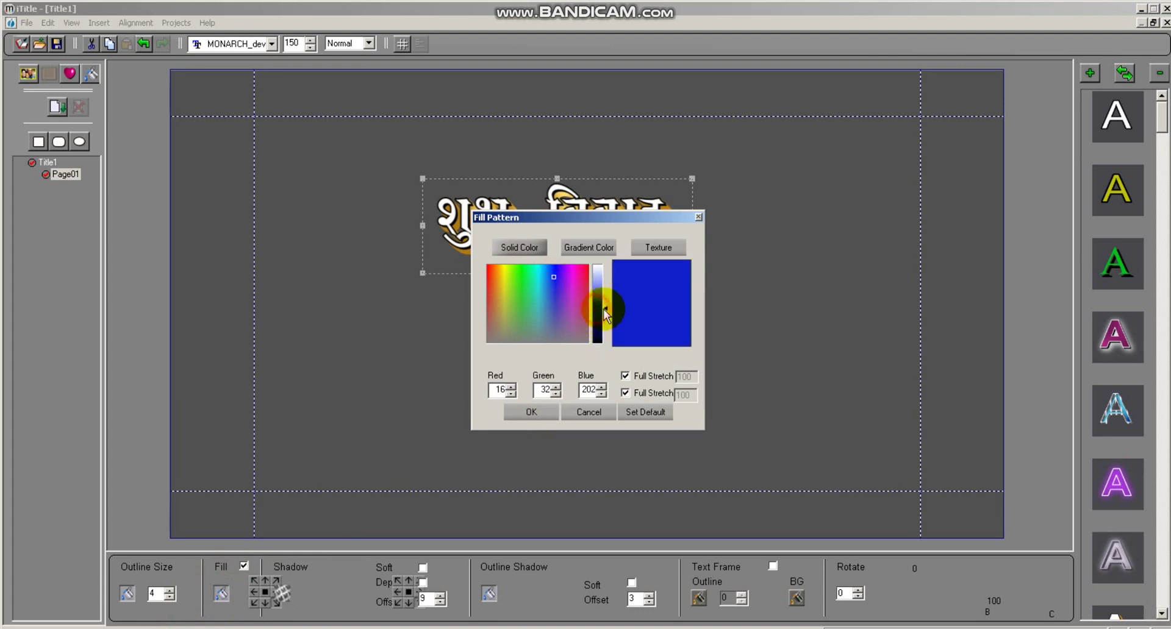
pyautogui.click(522, 415)
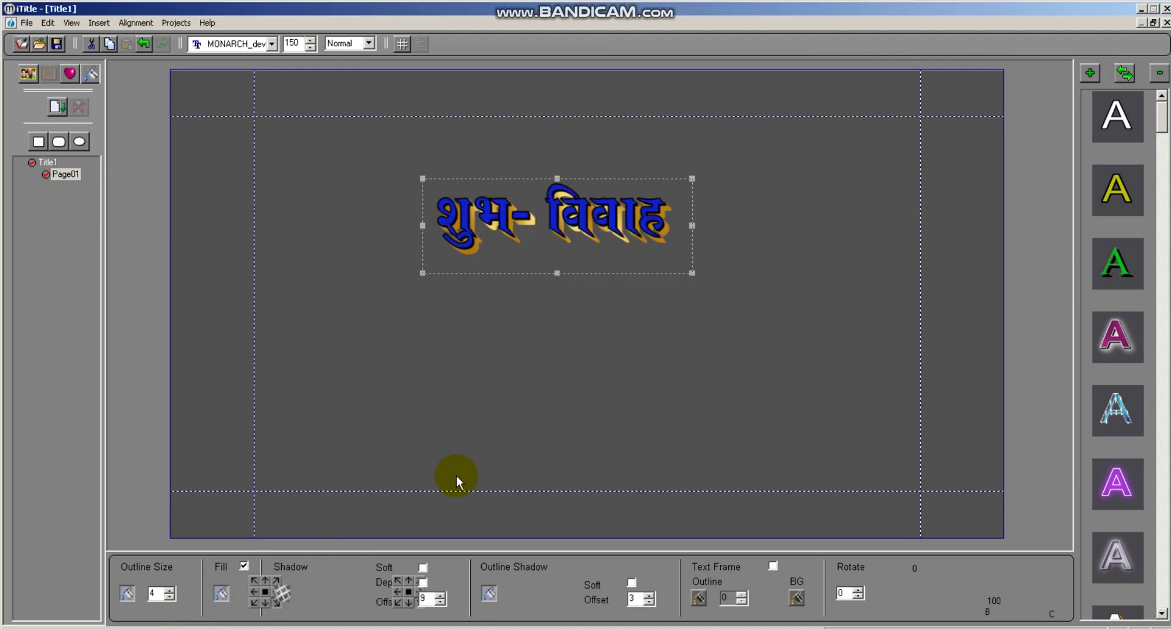
# Change the title's solid fill to golden yellow, RGB 203, 170, 14.
pyautogui.click(220, 593)
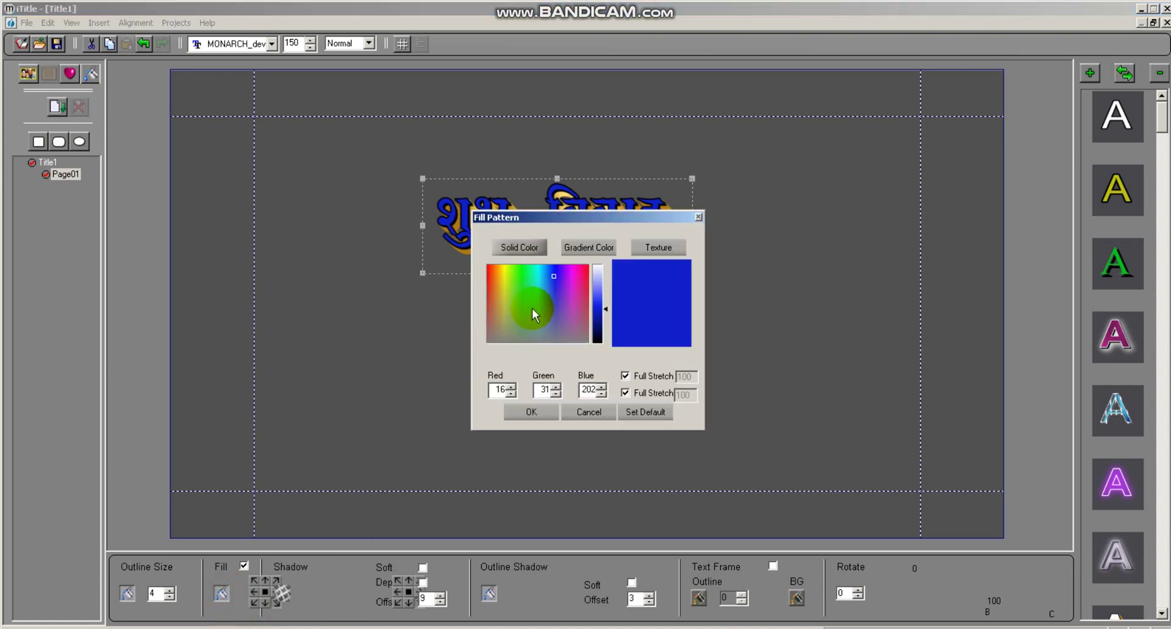
pyautogui.moveTo(553, 278); pyautogui.dragTo(508, 276)
pyautogui.click(501, 278)
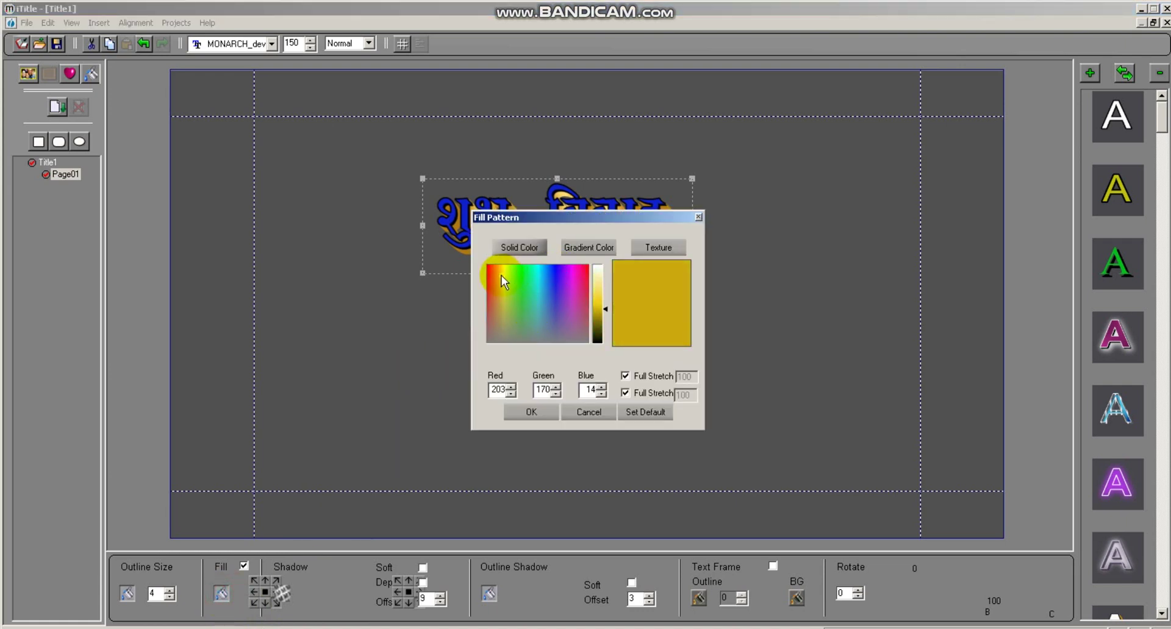
pyautogui.click(535, 410)
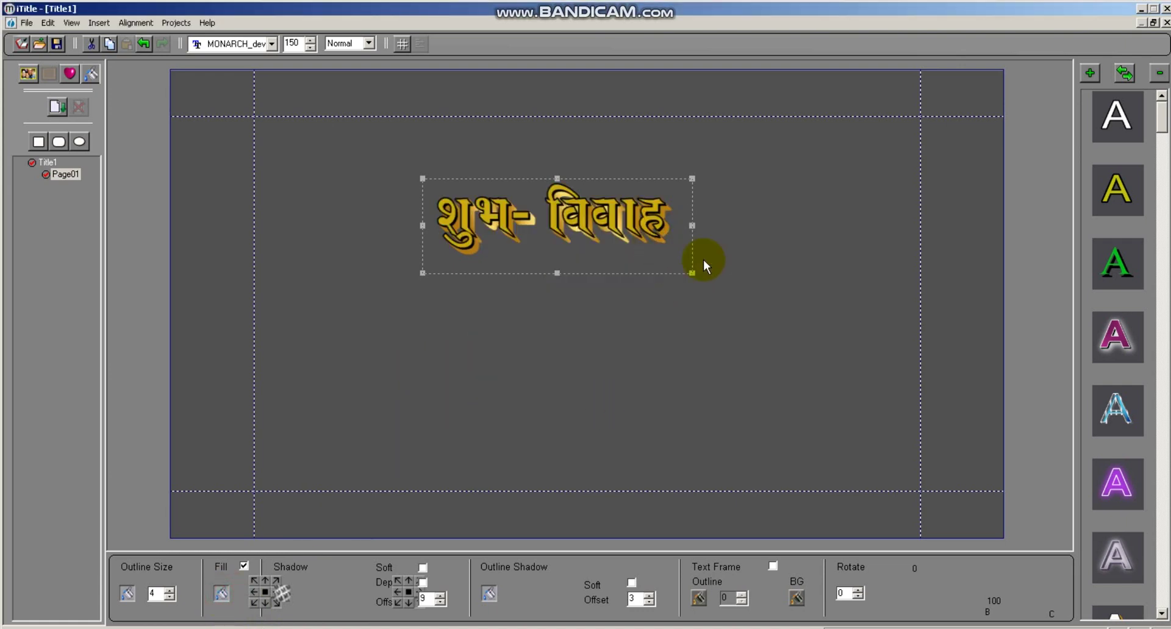
# Try the pink striped preset and one further preset from the style library on the title text.
pyautogui.moveTo(1162, 115); pyautogui.dragTo(1162, 318)
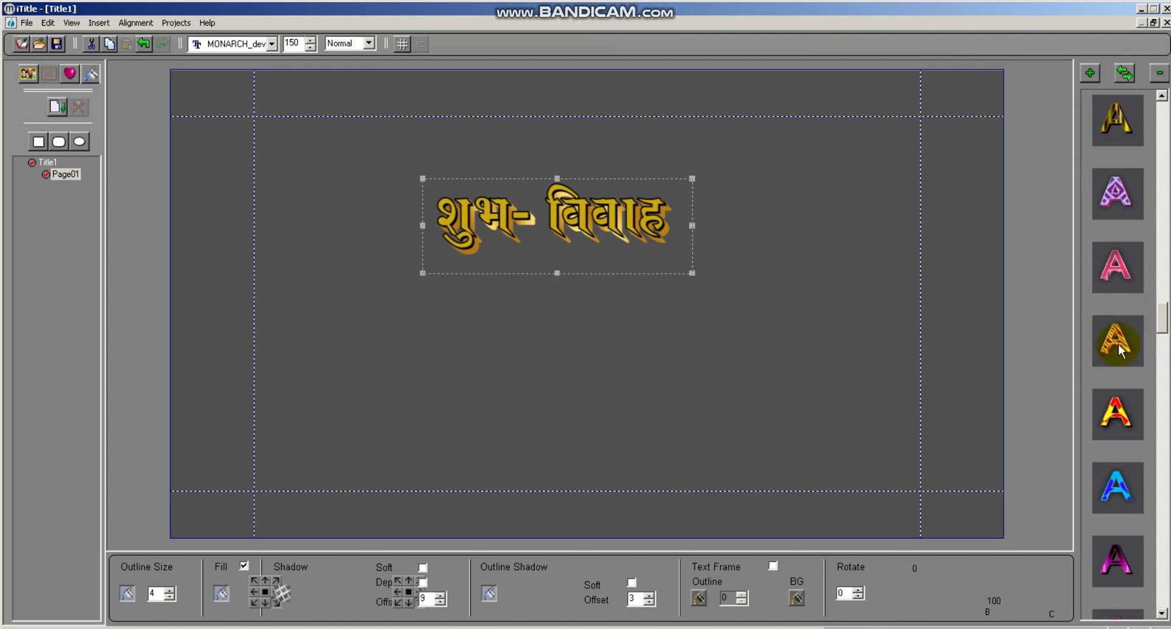
pyautogui.click(1121, 343)
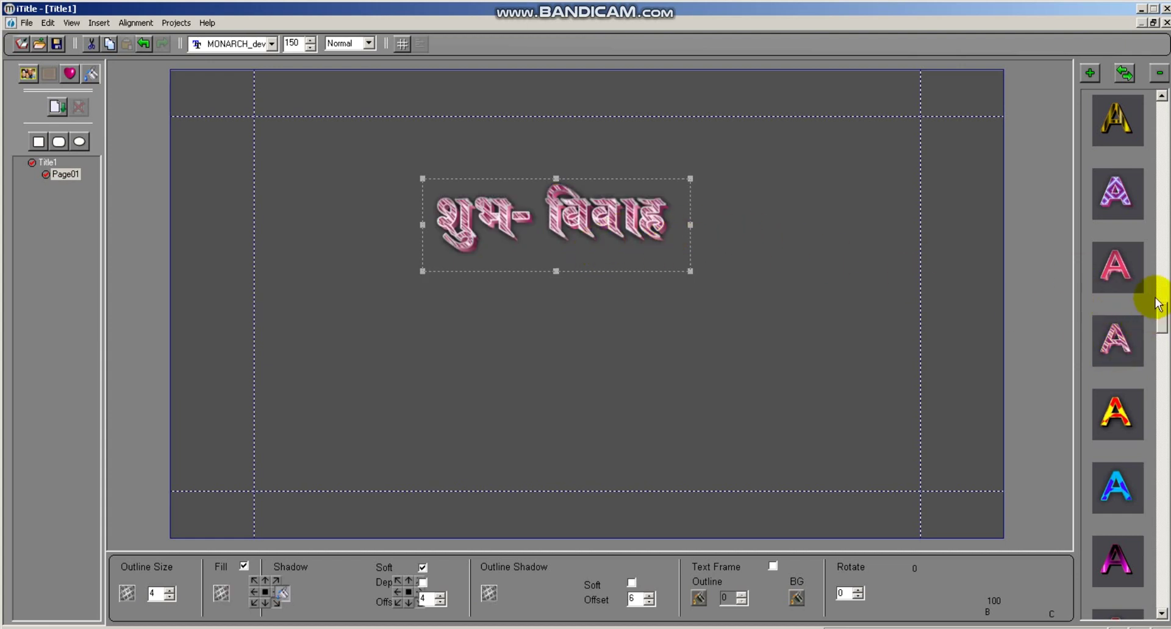
pyautogui.moveTo(1165, 324); pyautogui.dragTo(1158, 458)
pyautogui.click(1101, 360)
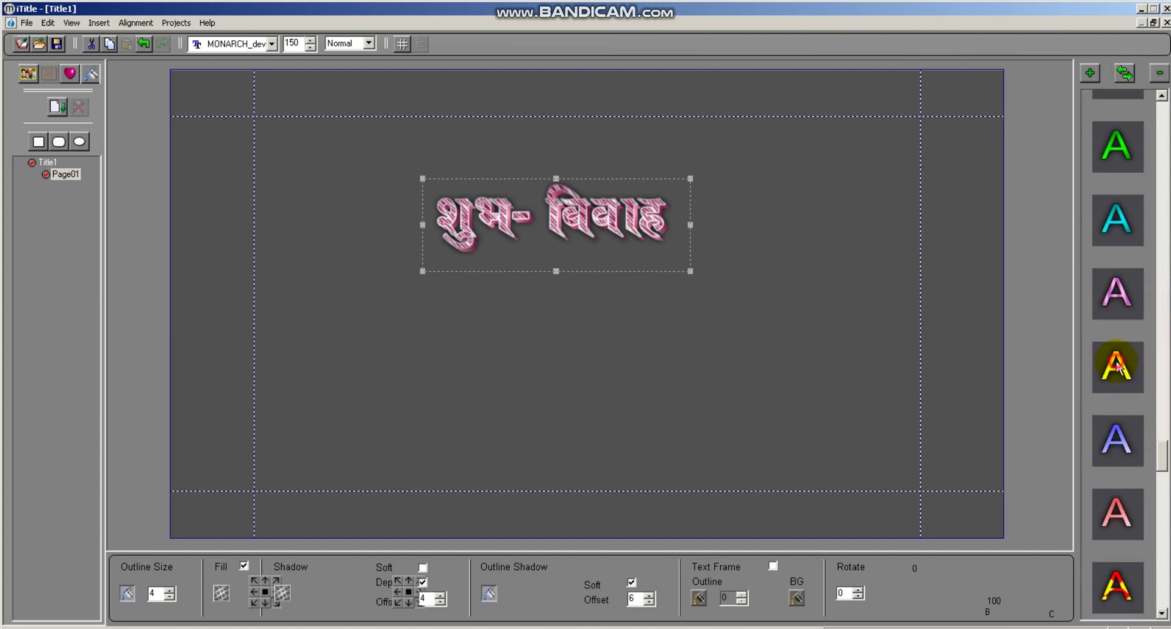
# Apply the white preset with the golden depth shadow to the title and nudge it slightly down.
pyautogui.moveTo(1161, 470); pyautogui.dragTo(1153, 128)
pyautogui.click(1128, 485)
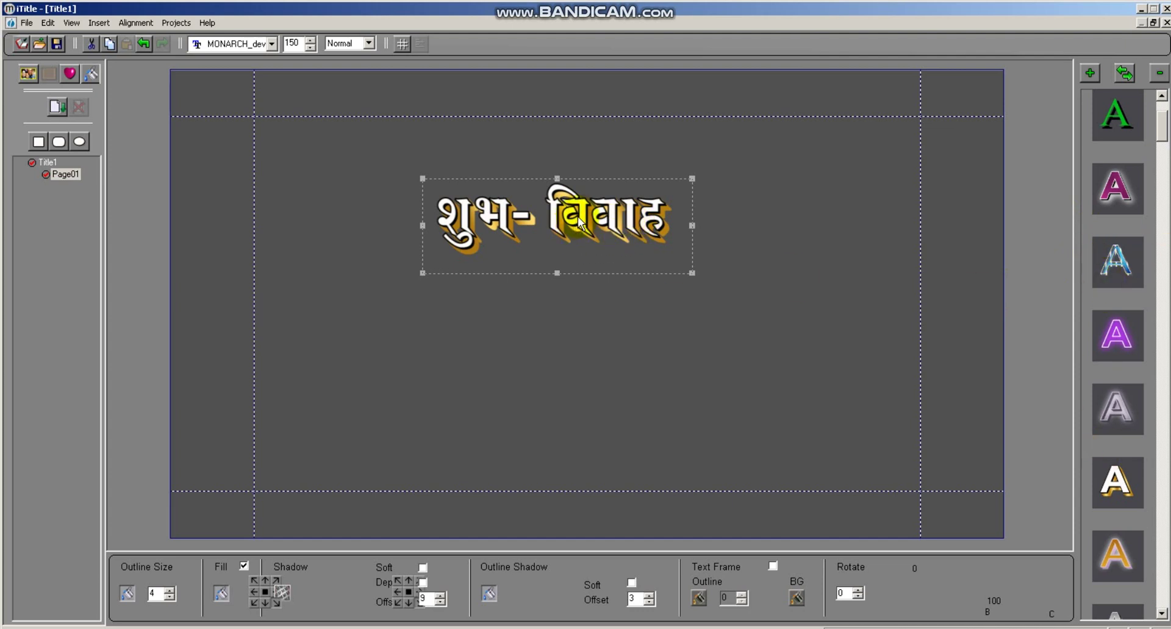
pyautogui.moveTo(612, 224)
pyautogui.mouseDown()
pyautogui.moveTo(639, 234)
pyautogui.moveTo(621, 233)
pyautogui.mouseUp()
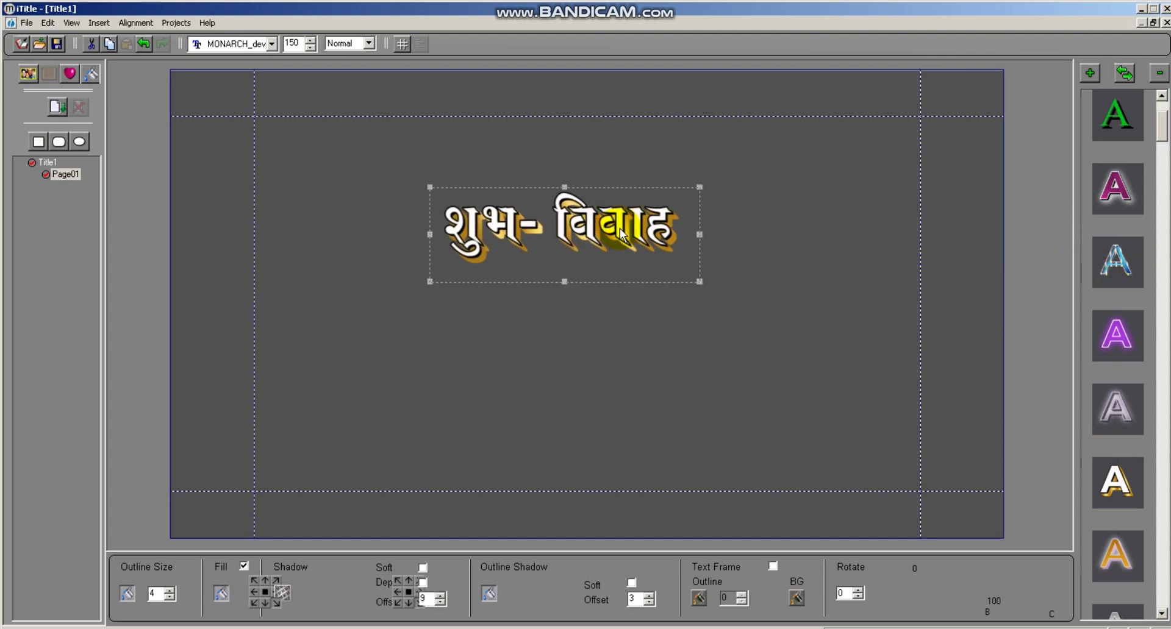
# Add the title's current text style to the end of the style library and move the title slightly up.
pyautogui.click(1089, 73)
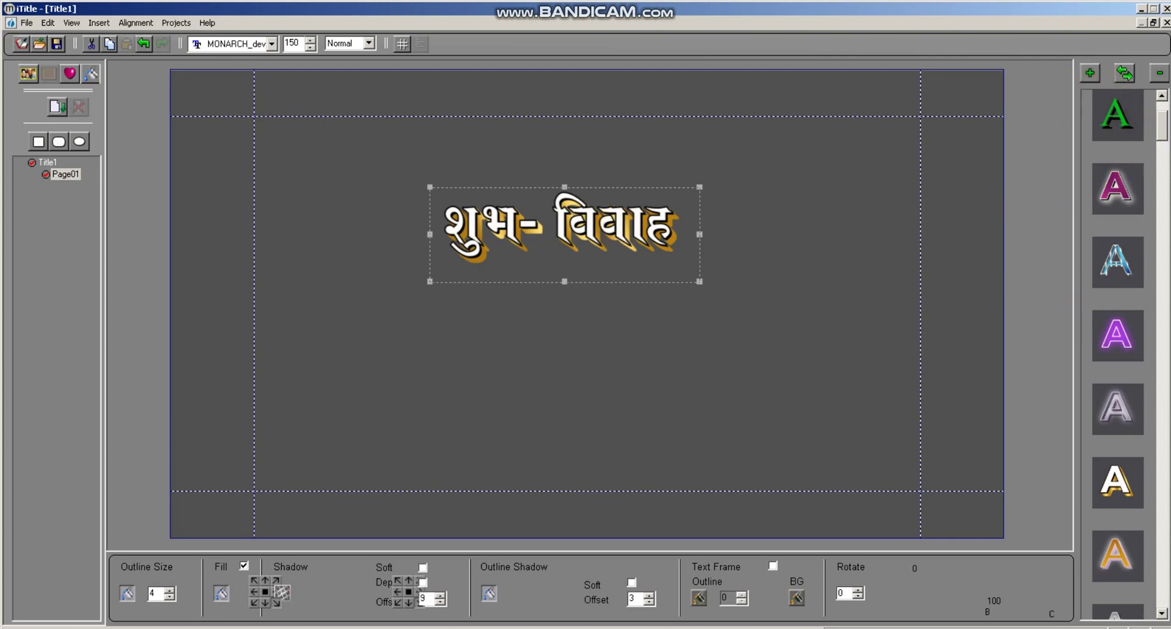
pyautogui.moveTo(1162, 125); pyautogui.dragTo(1135, 603)
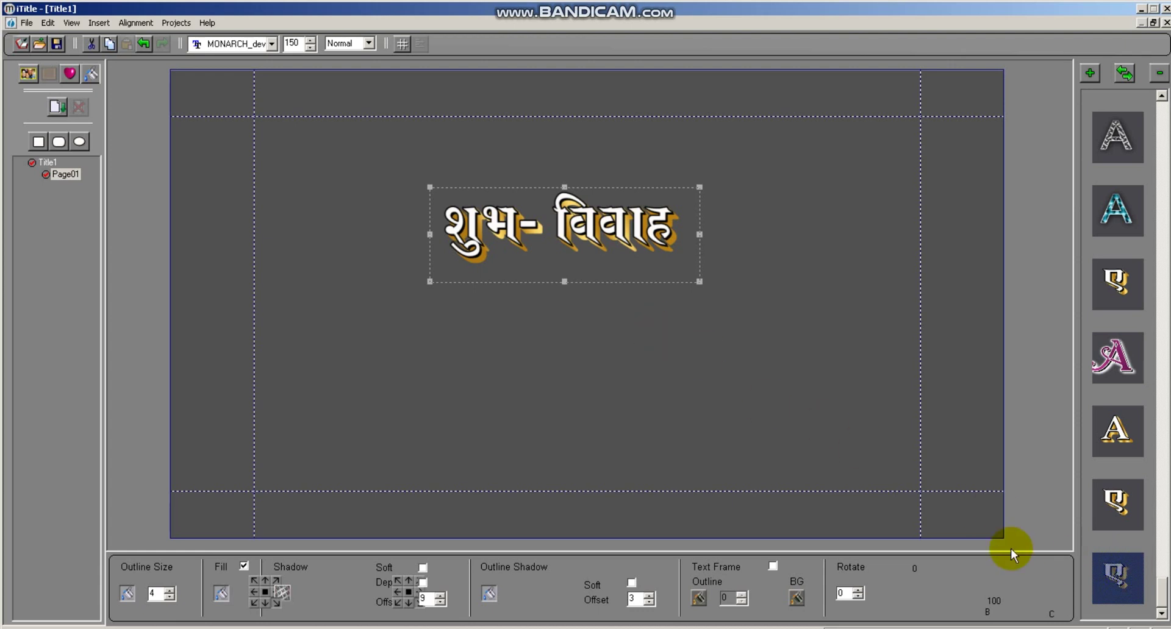
pyautogui.moveTo(526, 243); pyautogui.dragTo(527, 219)
# Start a second text below the title, apply the magenta glowing Sucker Font preset and enter "A".
pyautogui.click(369, 341)
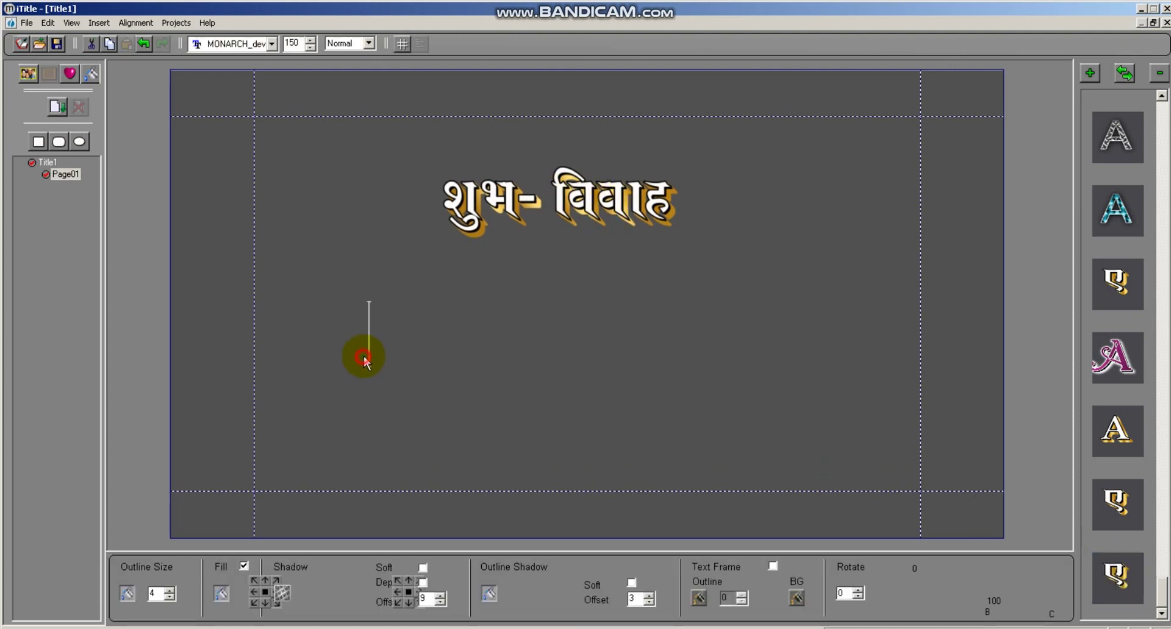
pyautogui.click(1116, 364)
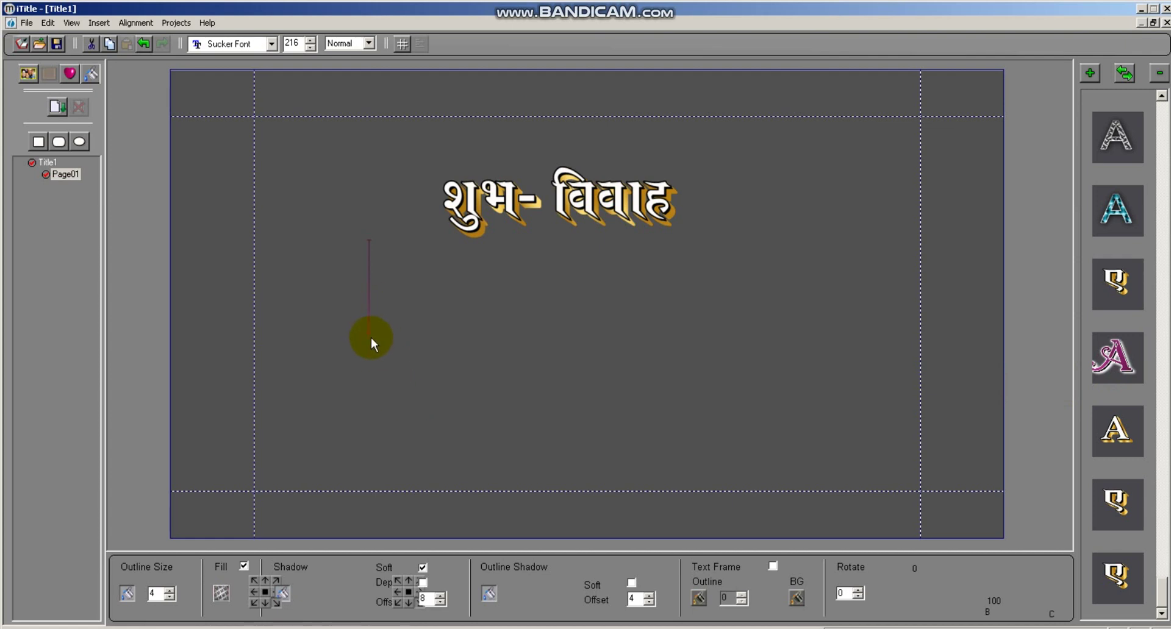
pyautogui.write('A')
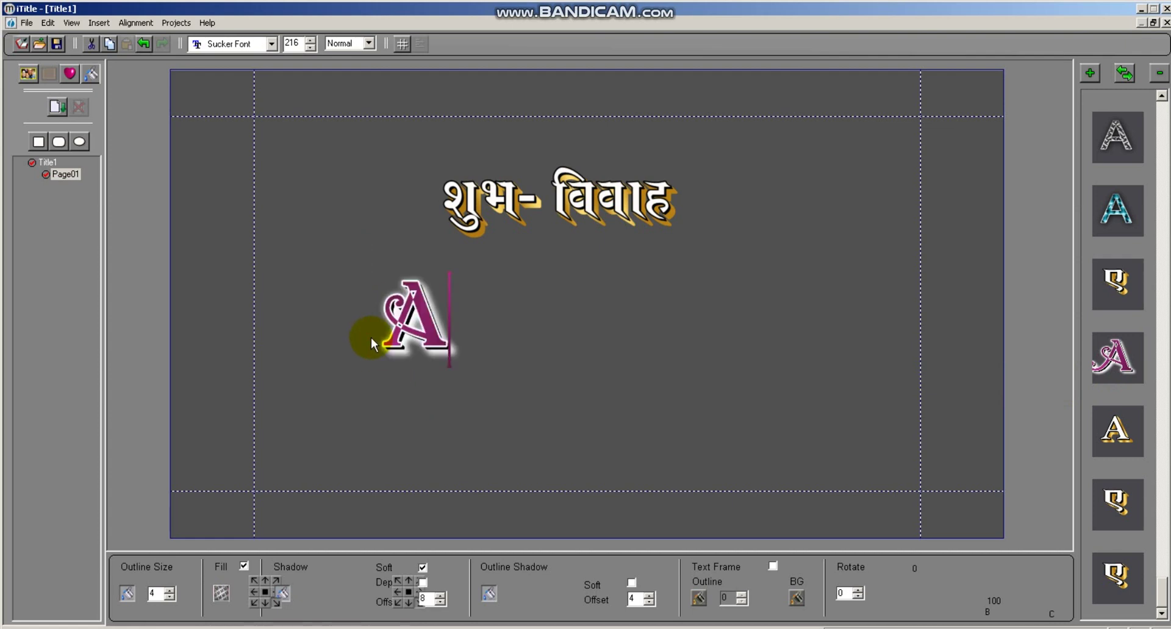
# Complete the second text as "AMA", reposition it and restyle it with the last white-and-gold preset in the style library.
pyautogui.write('MA')
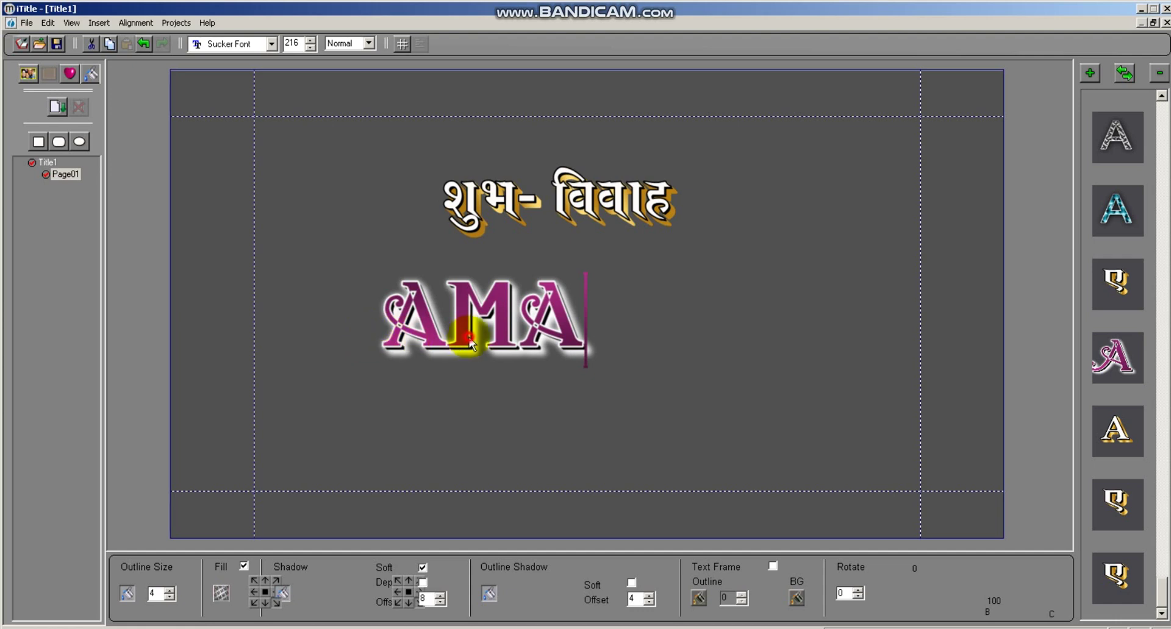
pyautogui.moveTo(469, 337); pyautogui.dragTo(503, 357)
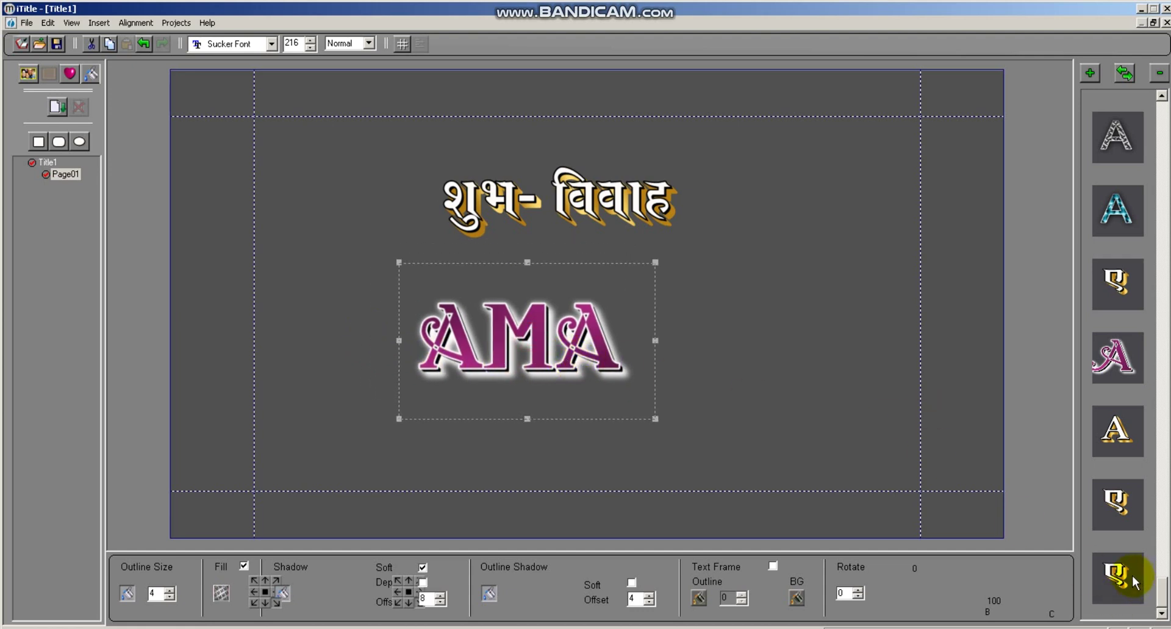
pyautogui.click(1129, 580)
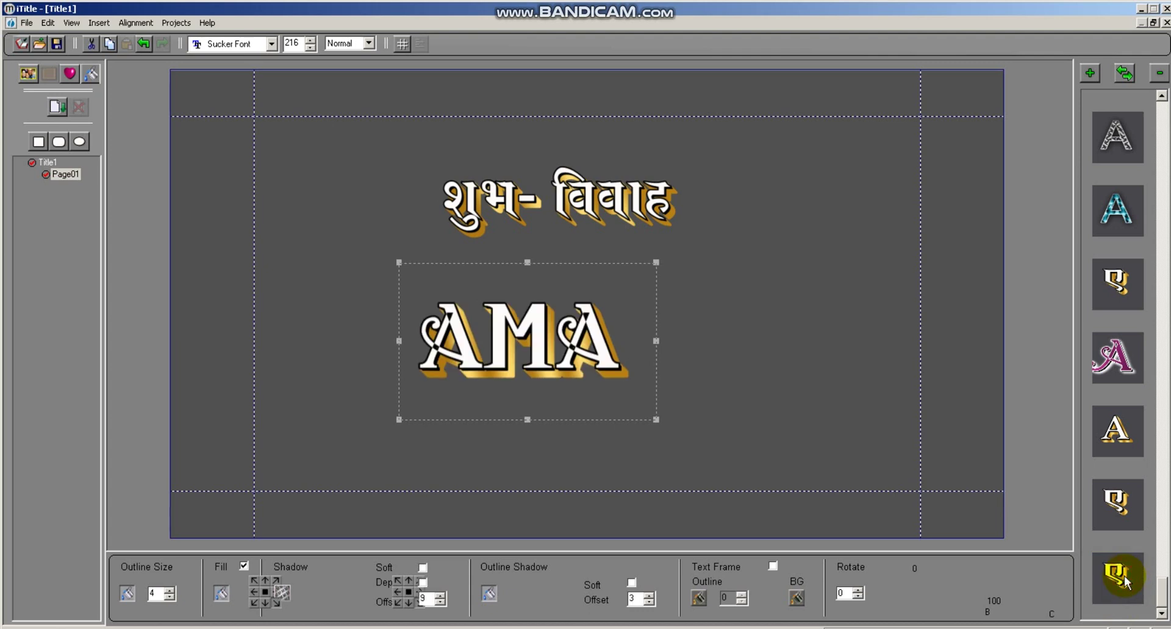
pyautogui.click(1124, 582)
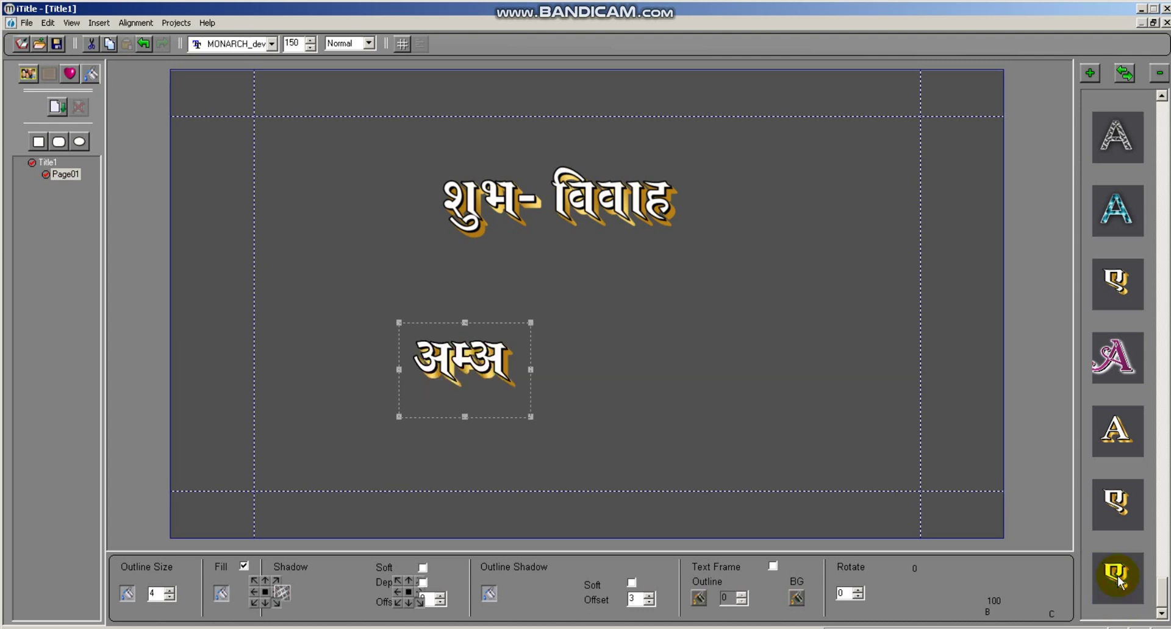
# Delete all three characters of the second text and move the wedding title slightly down and to the right.
pyautogui.click(435, 360)
pyautogui.press('Home')
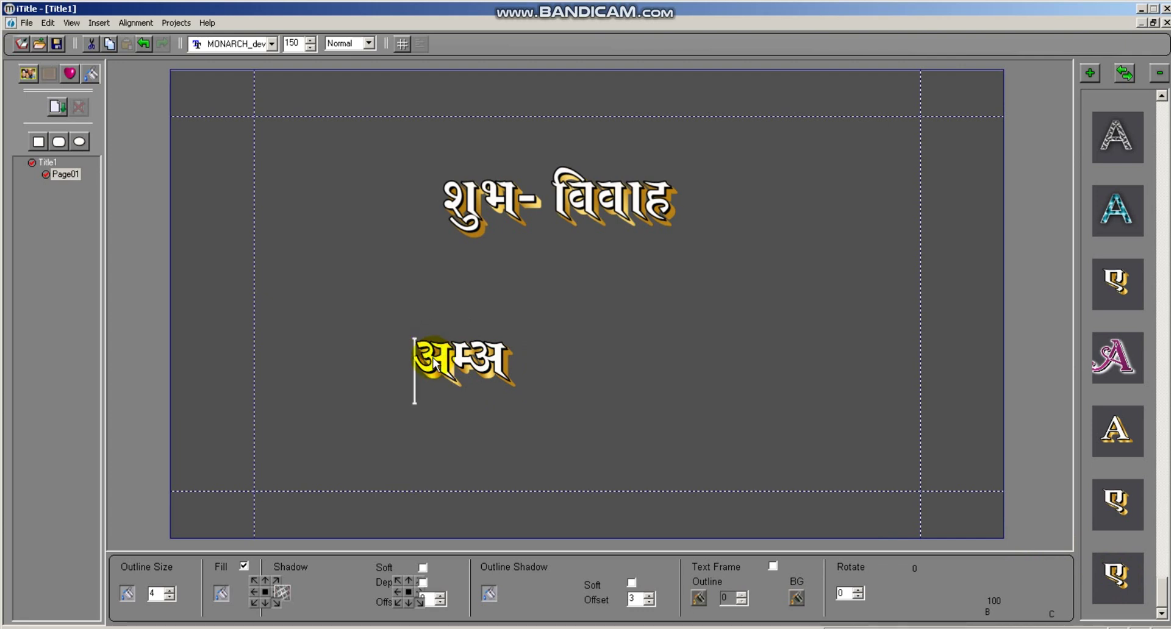
pyautogui.press('Delete')
pyautogui.press('Delete')
pyautogui.press('Delete')
pyautogui.click(576, 225)
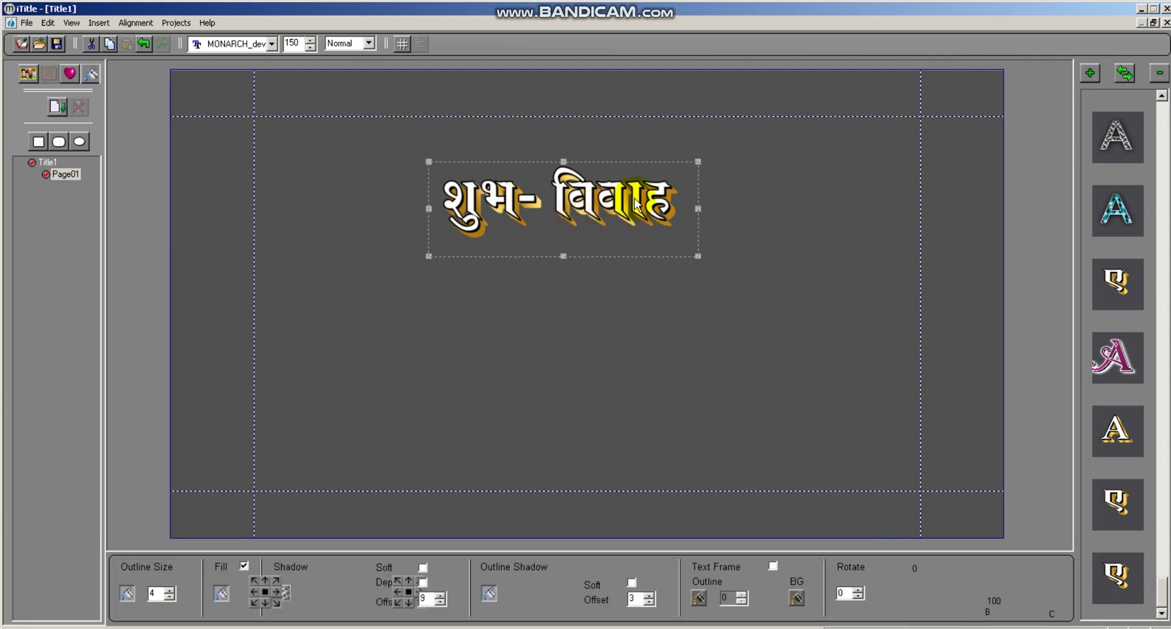
pyautogui.moveTo(577, 225); pyautogui.dragTo(605, 249)
# Enter "20.40.2019" as a new date text below the title and position it close beneath the title.
pyautogui.click(392, 395)
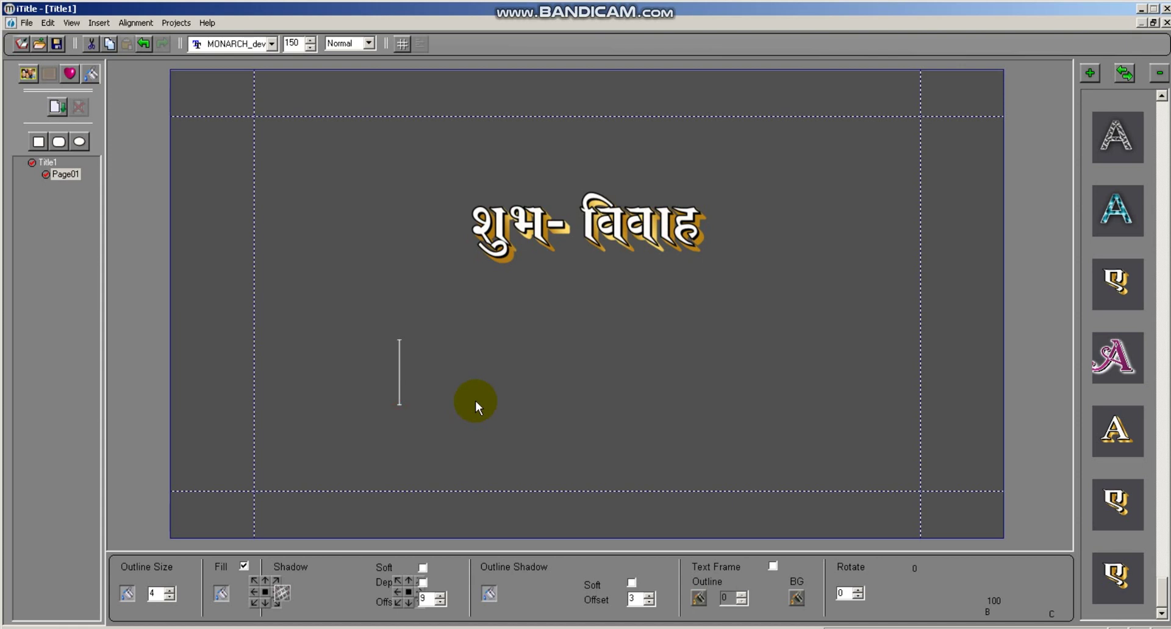
pyautogui.write('20.402.')
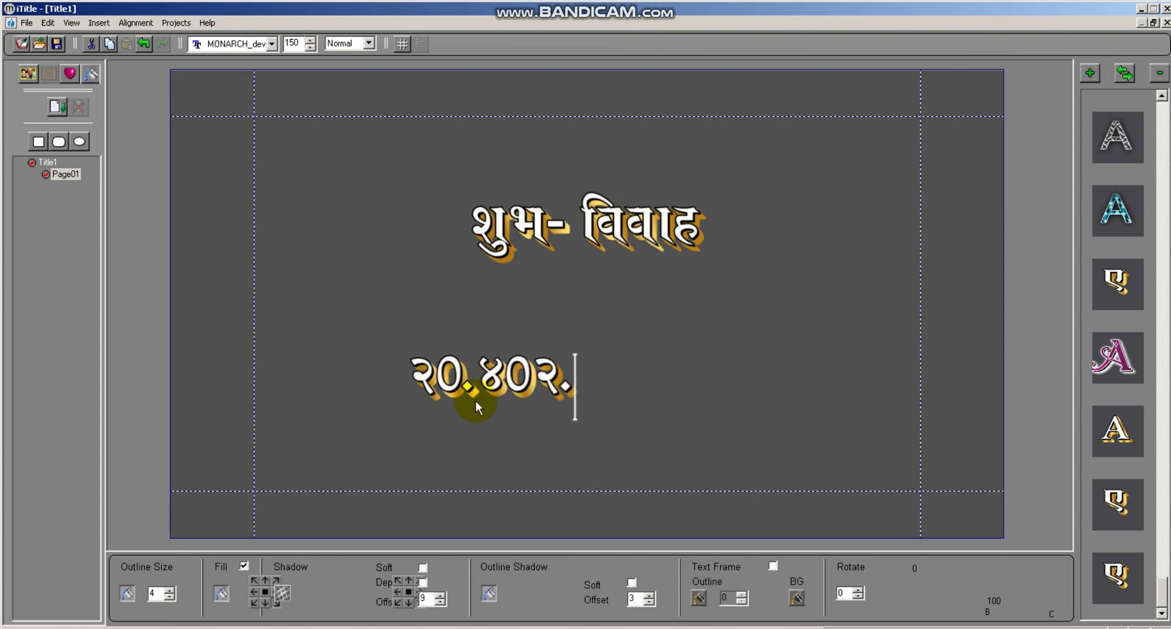
pyautogui.press('BackSpace')
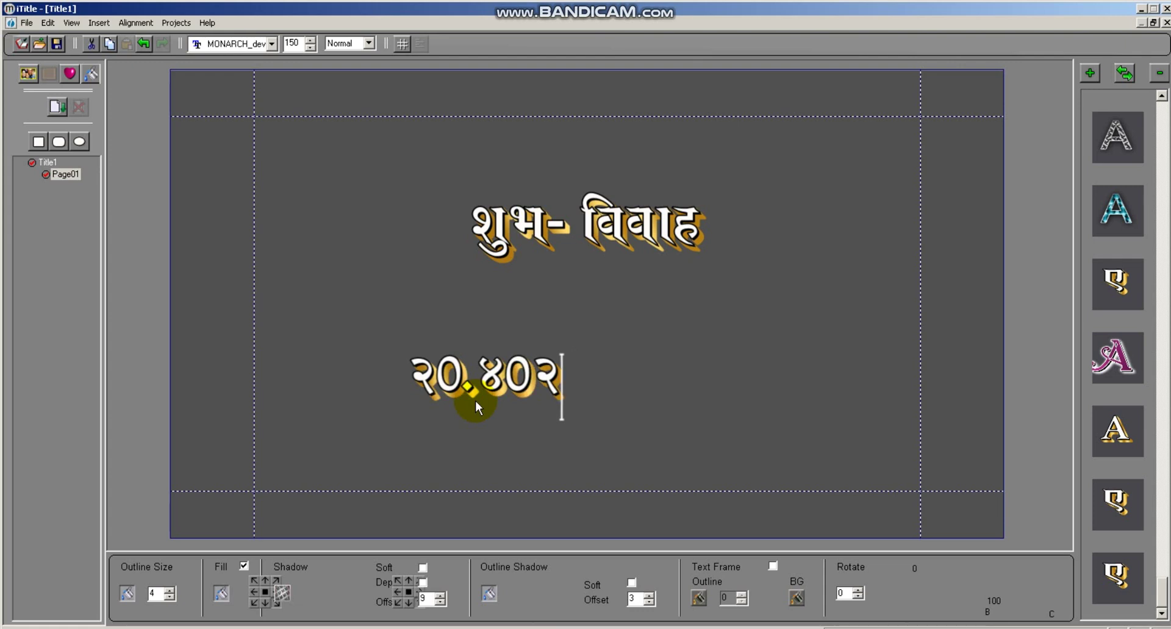
pyautogui.press('BackSpace')
pyautogui.write('.0')
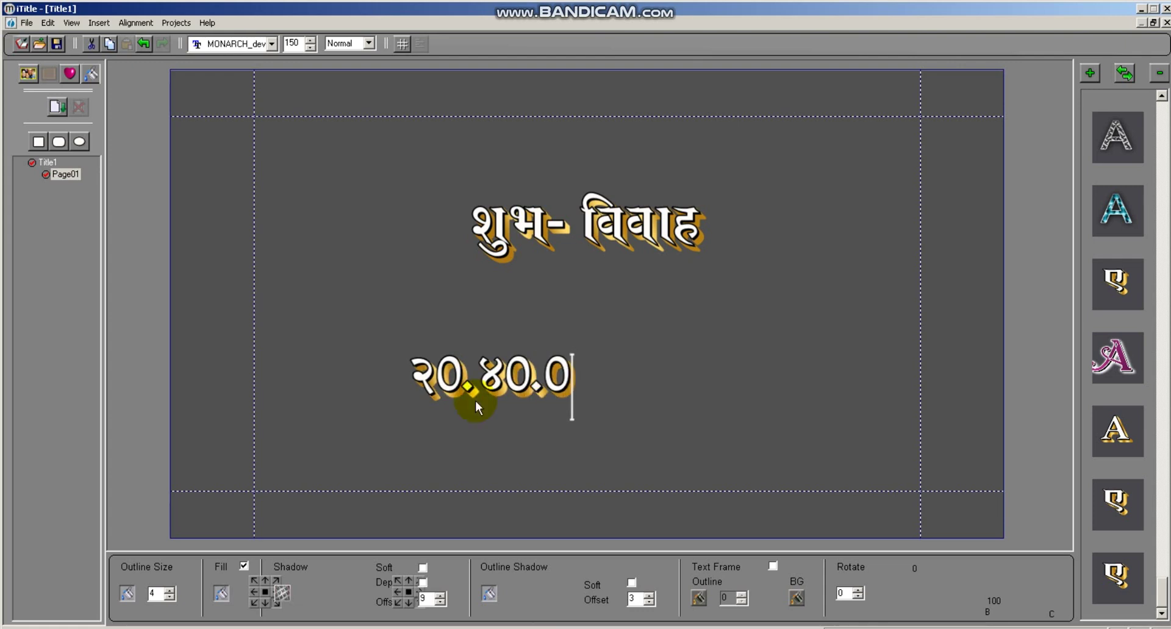
pyautogui.press('BackSpace')
pyautogui.write('2019')
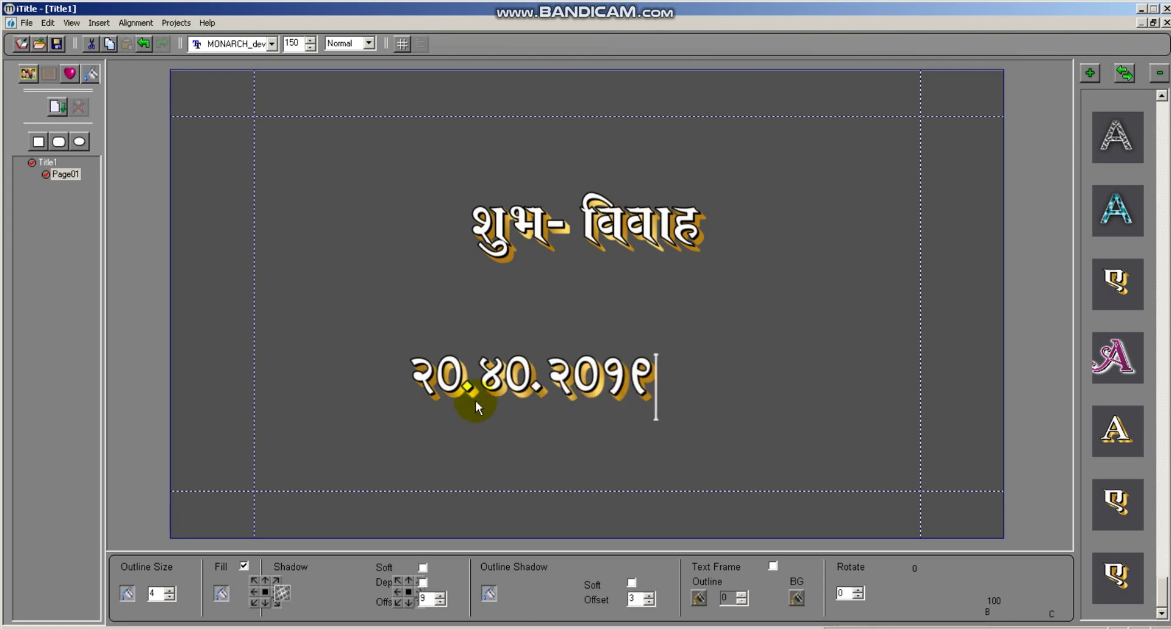
pyautogui.click(474, 400)
pyautogui.moveTo(554, 378); pyautogui.dragTo(614, 327)
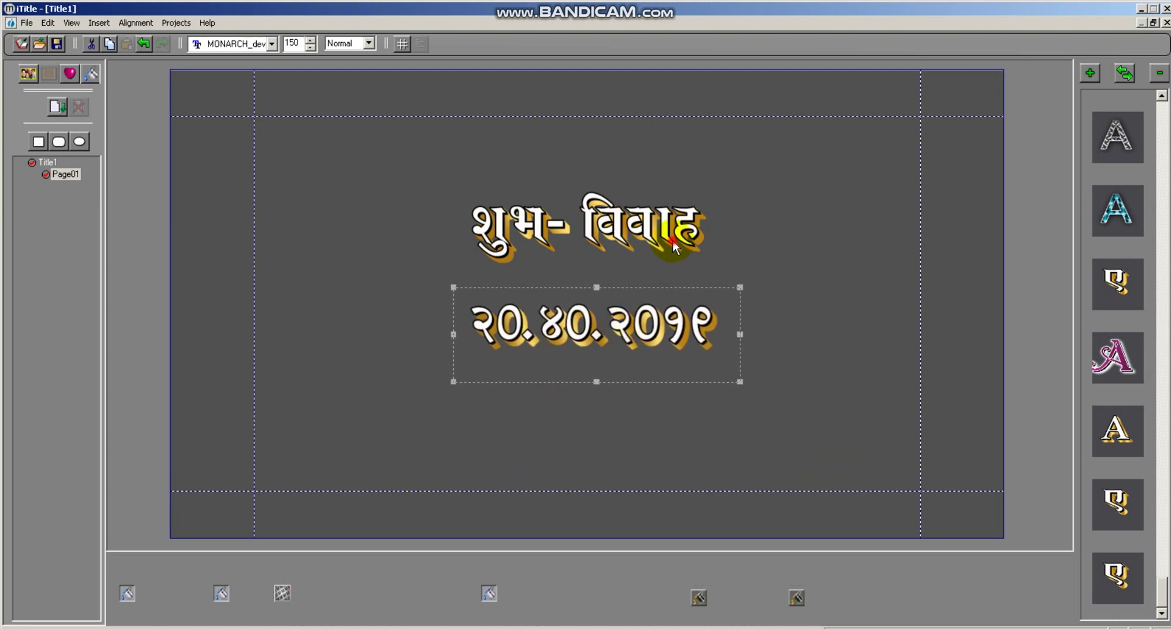
# Enlarge the title to about size 227 and the date to about size 207, keeping the date beneath the title.
pyautogui.moveTo(681, 239); pyautogui.dragTo(660, 236)
pyautogui.moveTo(706, 183); pyautogui.dragTo(781, 136)
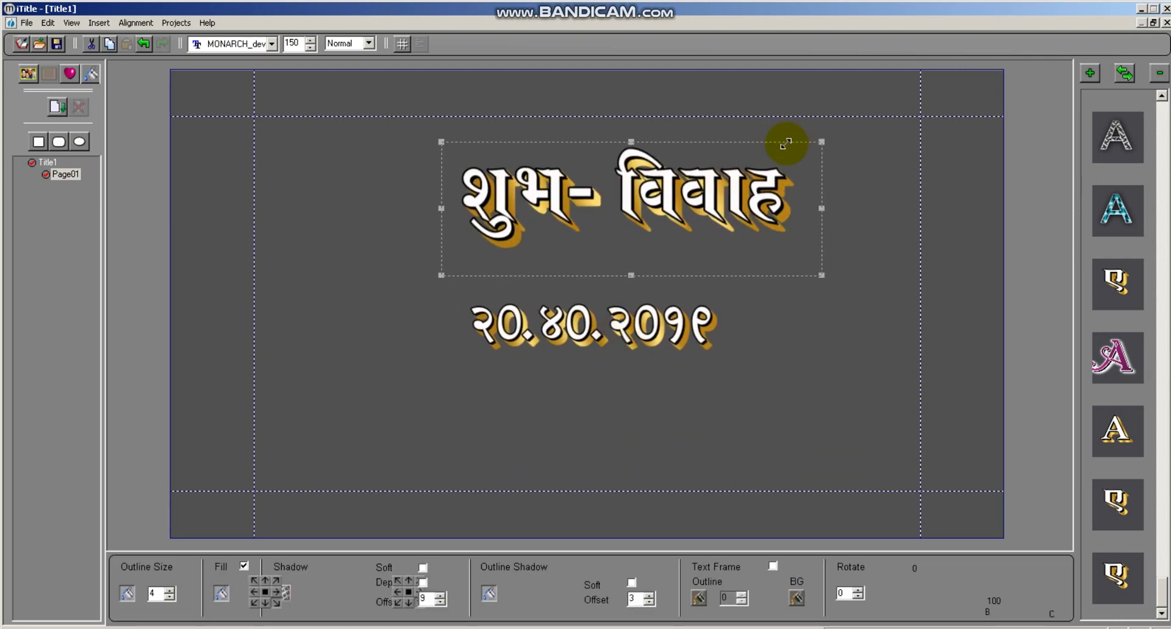
pyautogui.moveTo(702, 214); pyautogui.dragTo(669, 250)
pyautogui.click(694, 328)
pyautogui.moveTo(698, 324); pyautogui.dragTo(808, 290)
pyautogui.moveTo(646, 353); pyautogui.dragTo(635, 369)
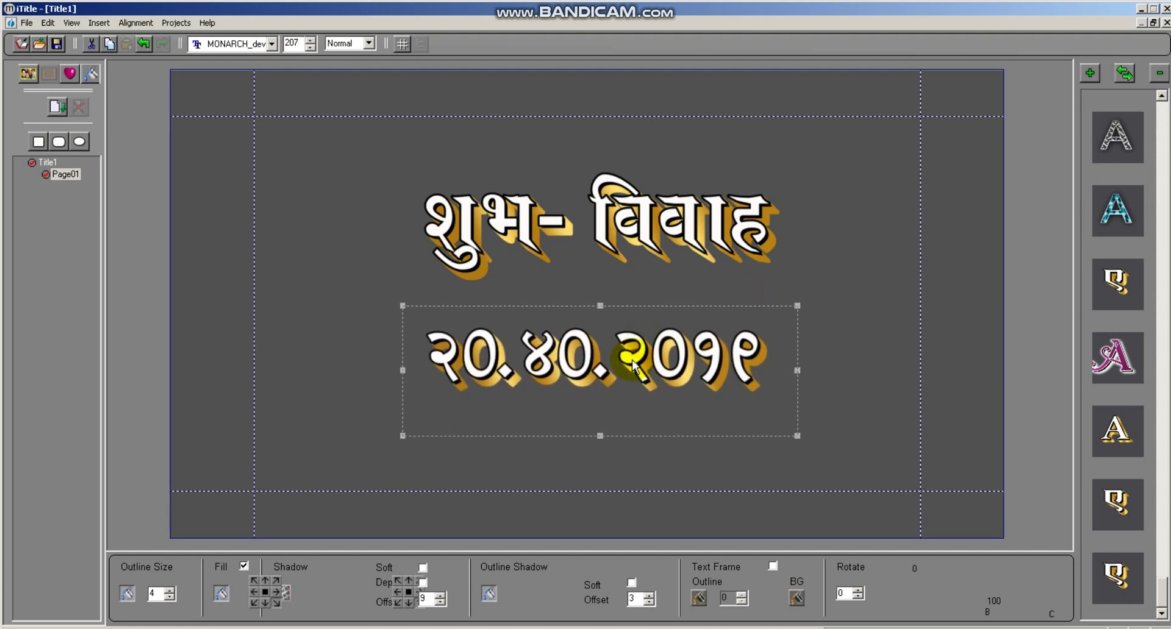
# Apply the white-and-gold Latin "A" preset to the date, enlarge it to about size 176 and move it up beneath the title.
pyautogui.click(1125, 345)
pyautogui.click(1127, 432)
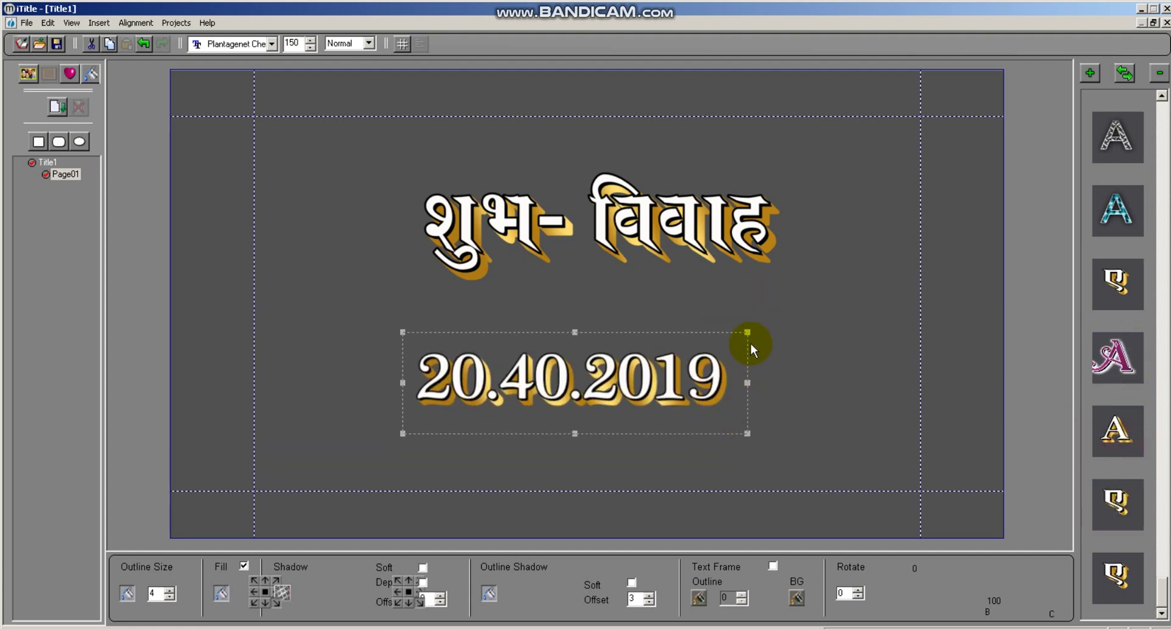
pyautogui.moveTo(747, 332); pyautogui.dragTo(806, 315)
pyautogui.moveTo(692, 411); pyautogui.dragTo(676, 396)
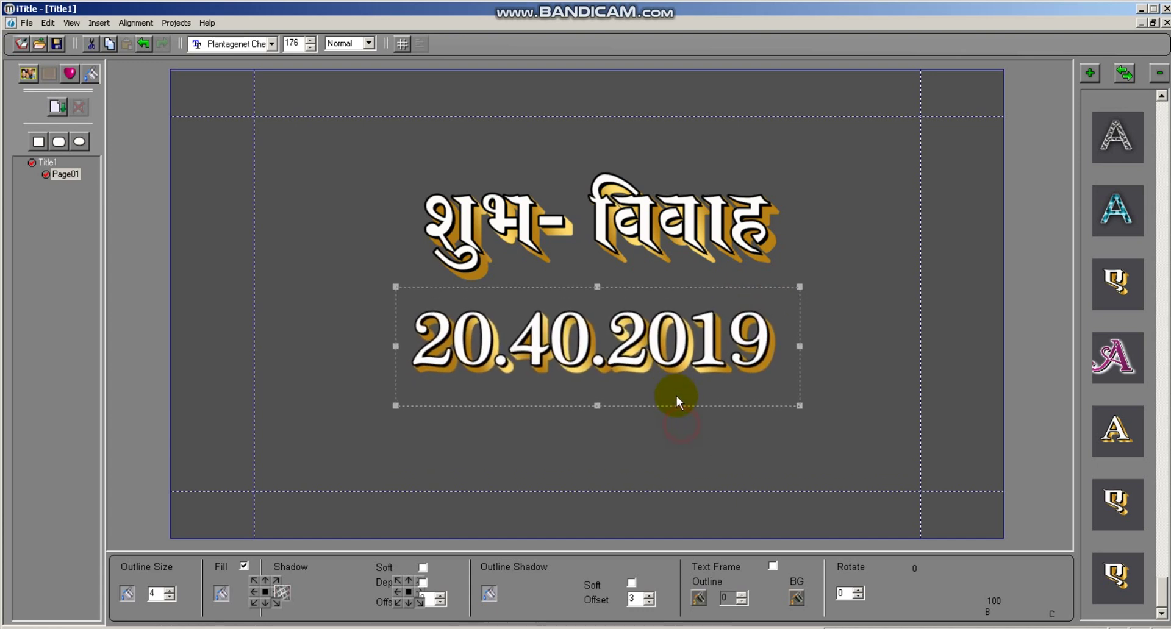
# Shift the title slightly left and center both the title and the date horizontally on the page.
pyautogui.moveTo(684, 261); pyautogui.dragTo(669, 267)
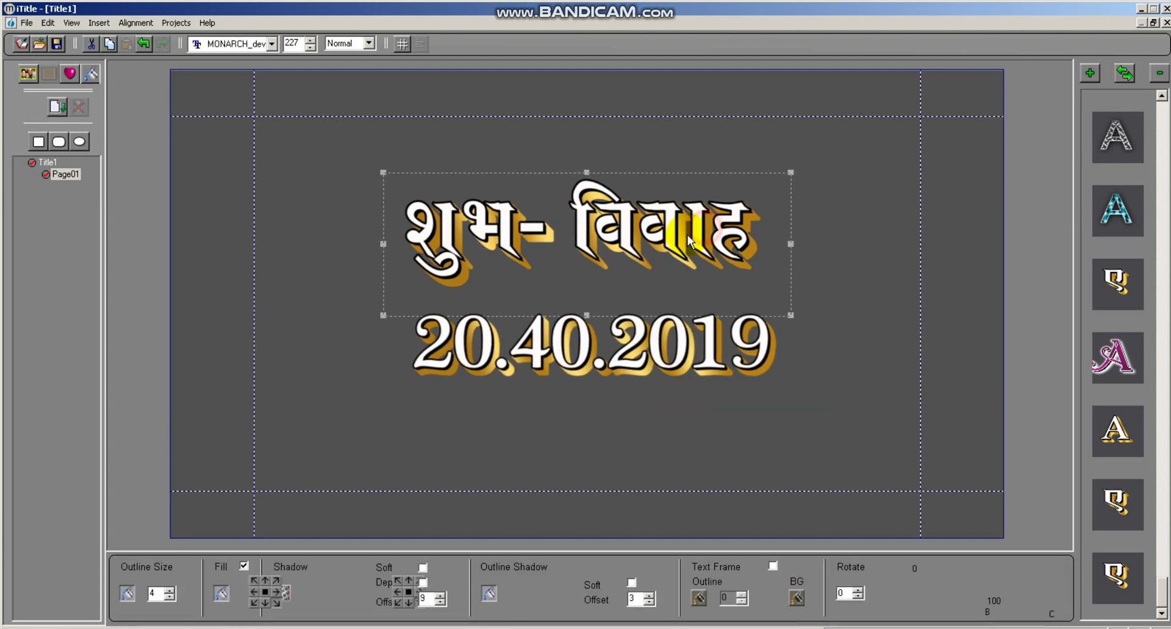
pyautogui.click(667, 397)
pyautogui.click(794, 157)
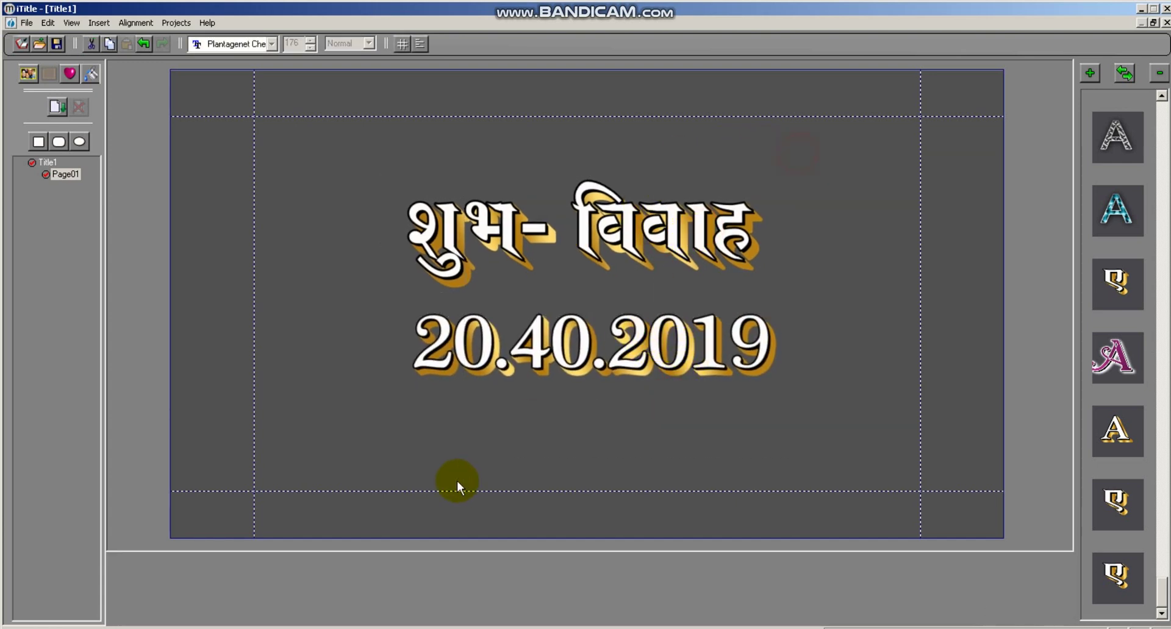
pyautogui.hotkey('ctrl', 'a')
pyautogui.moveTo(321, 152); pyautogui.dragTo(671, 474)
pyautogui.click(403, 44)
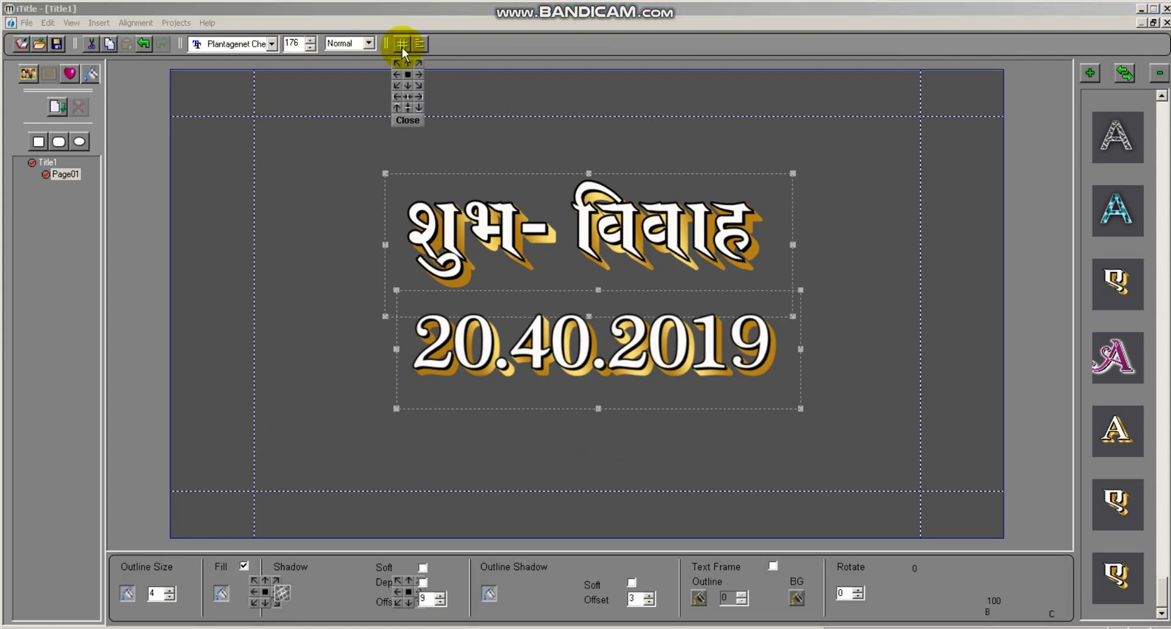
pyautogui.click(407, 75)
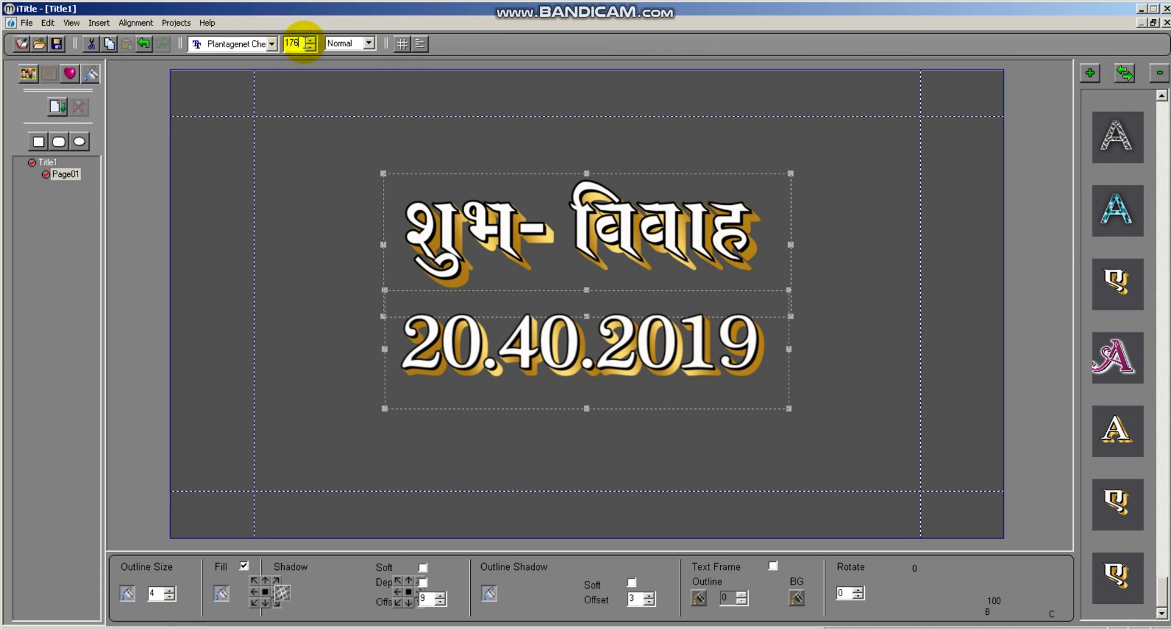
# Give both texts size 176 and center them horizontally on the page again.
pyautogui.click(367, 43)
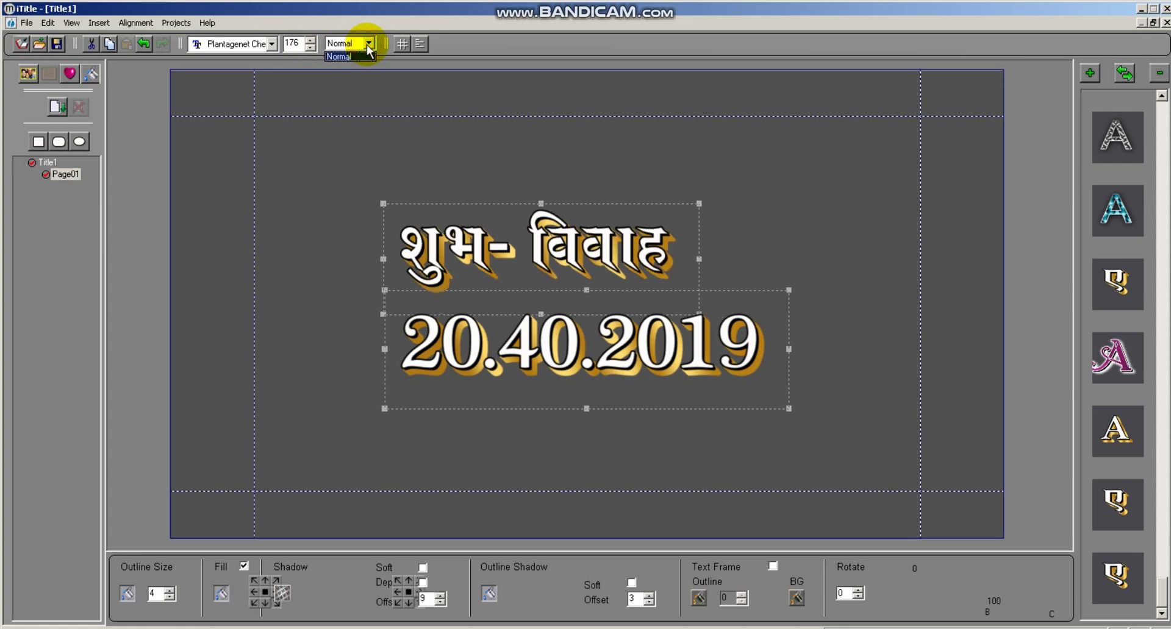
pyautogui.click(611, 196)
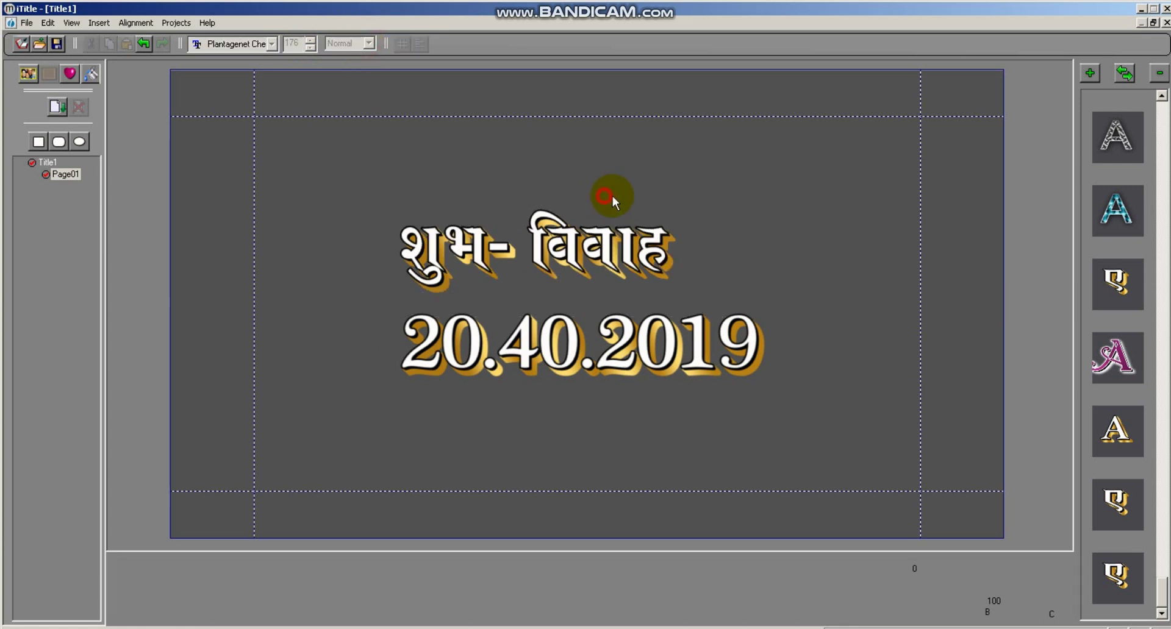
pyautogui.hotkey('ctrl', 'a')
pyautogui.click(402, 44)
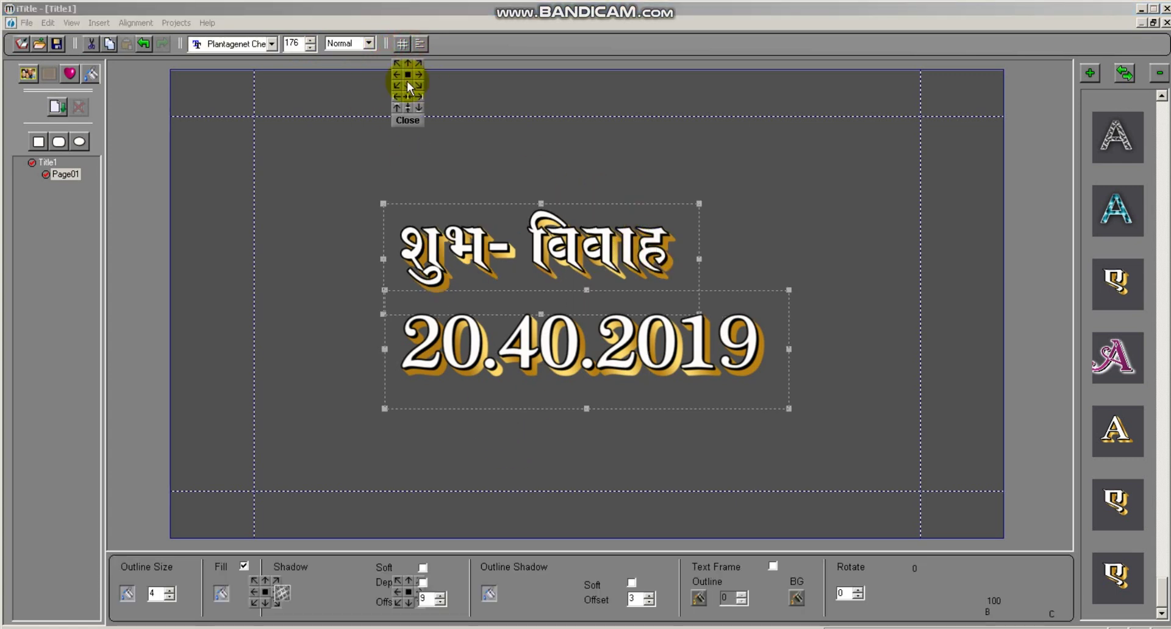
pyautogui.click(410, 76)
pyautogui.click(665, 176)
# Enlarge the title to about size 242, shift it slightly left and scale it up further until it extends wider than the date.
pyautogui.click(646, 247)
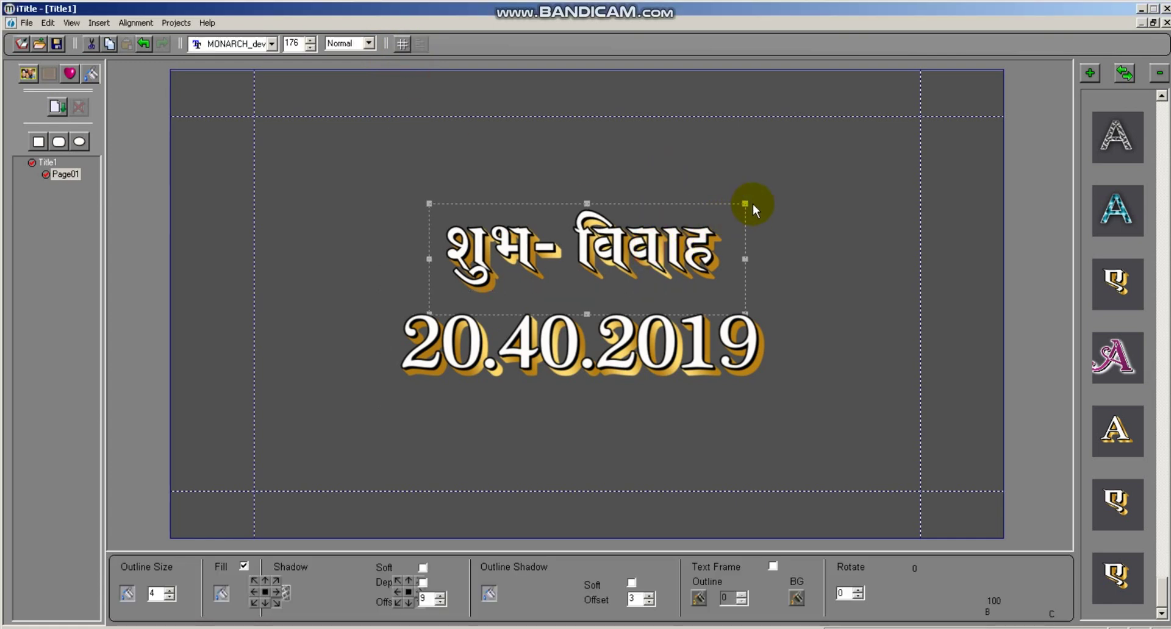
pyautogui.moveTo(744, 203); pyautogui.dragTo(822, 163)
pyautogui.click(660, 249)
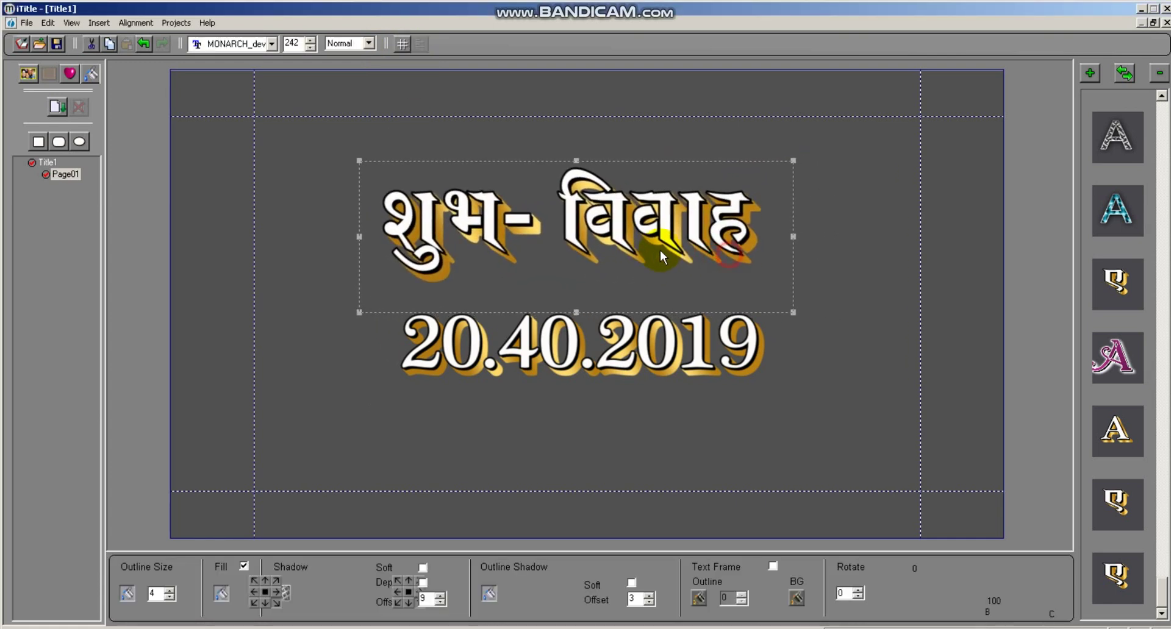
pyautogui.click(791, 154)
pyautogui.click(741, 192)
pyautogui.moveTo(791, 159); pyautogui.dragTo(859, 129)
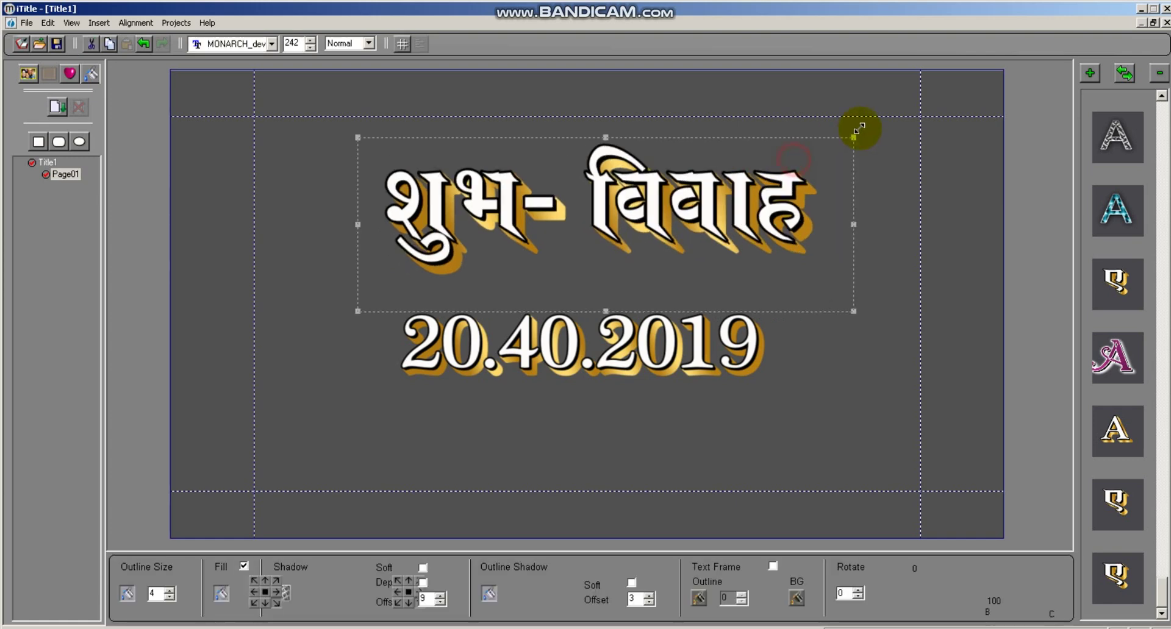
# Stretch the title taller and narrow it to about size 222.
pyautogui.moveTo(612, 127)
pyautogui.mouseDown()
pyautogui.moveTo(620, 193)
pyautogui.moveTo(606, 189)
pyautogui.moveTo(604, 133)
pyautogui.mouseUp()
pyautogui.moveTo(878, 224); pyautogui.dragTo(693, 211)
pyautogui.moveTo(731, 333); pyautogui.dragTo(826, 339)
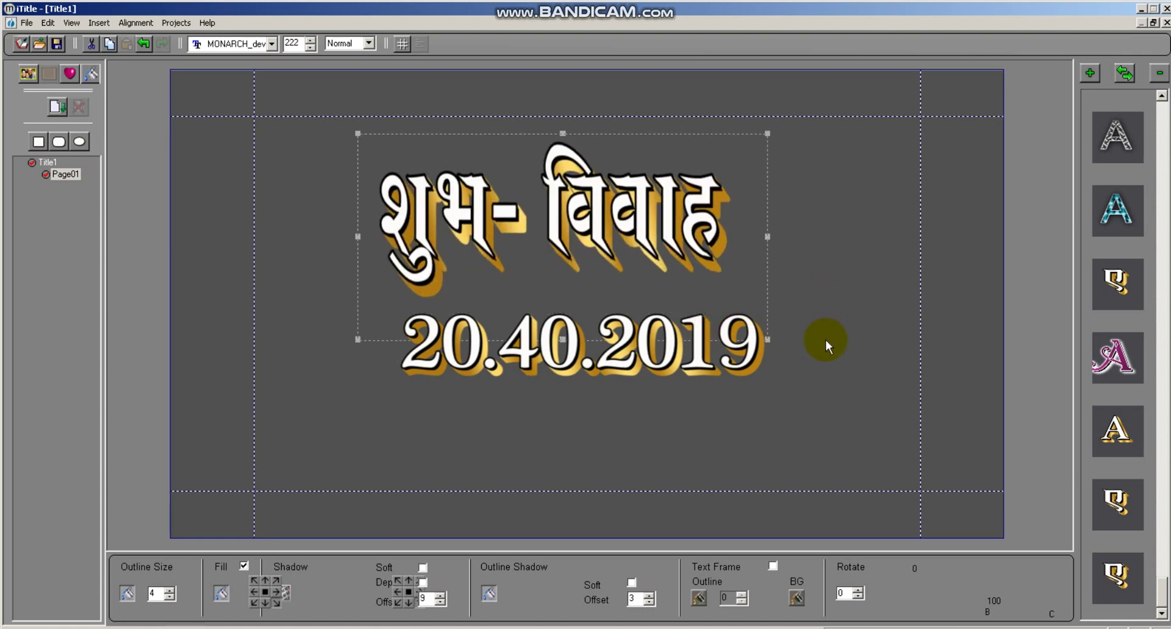
# Widen the title beyond the date, scale it to about size 297 and move it slightly down and to the left.
pyautogui.moveTo(771, 235); pyautogui.dragTo(881, 235)
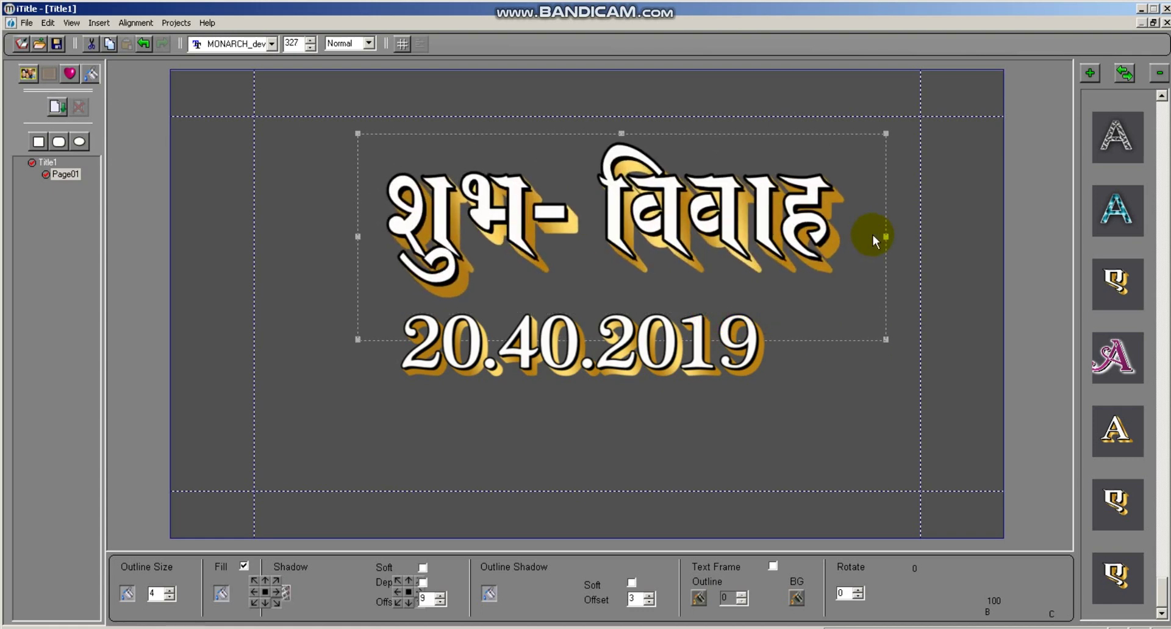
pyautogui.moveTo(894, 340); pyautogui.dragTo(845, 320)
pyautogui.moveTo(850, 229); pyautogui.dragTo(899, 228)
pyautogui.moveTo(687, 203); pyautogui.dragTo(660, 226)
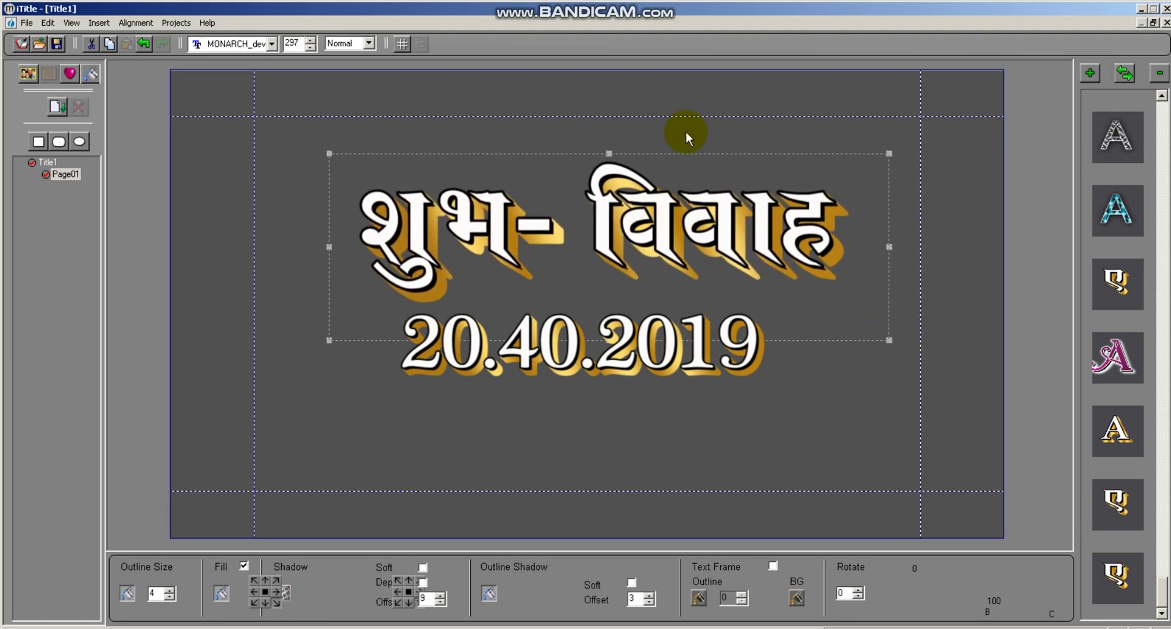
# Align the title and the date on a common vertical center line and center both horizontally on the page.
pyautogui.click(560, 403)
pyautogui.click(407, 46)
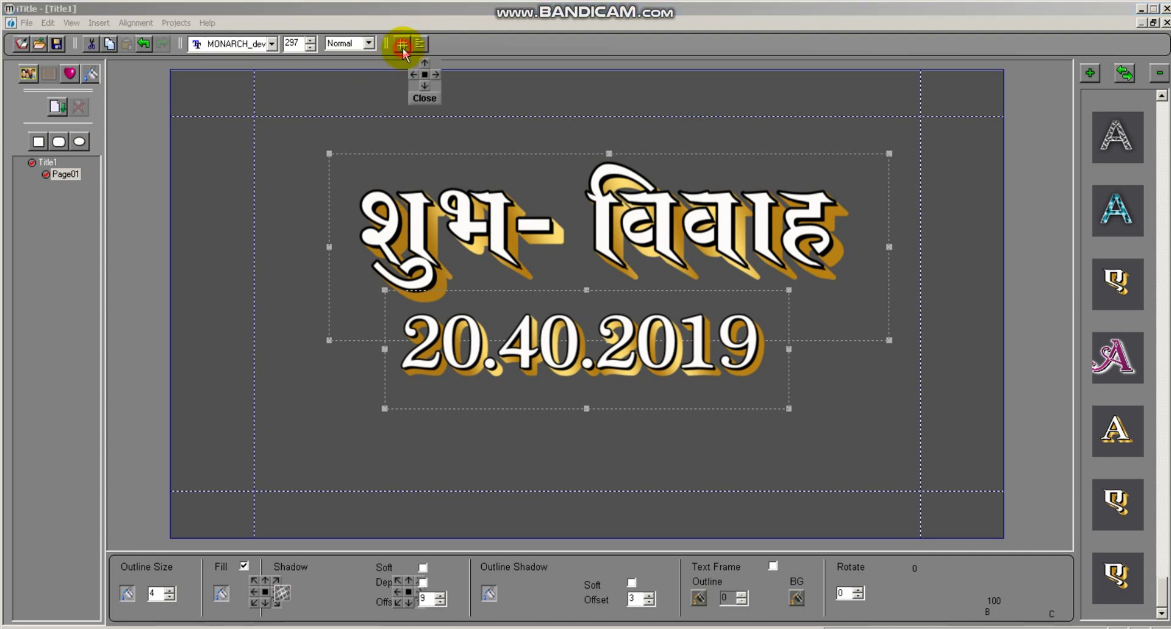
pyautogui.click(424, 74)
pyautogui.click(402, 44)
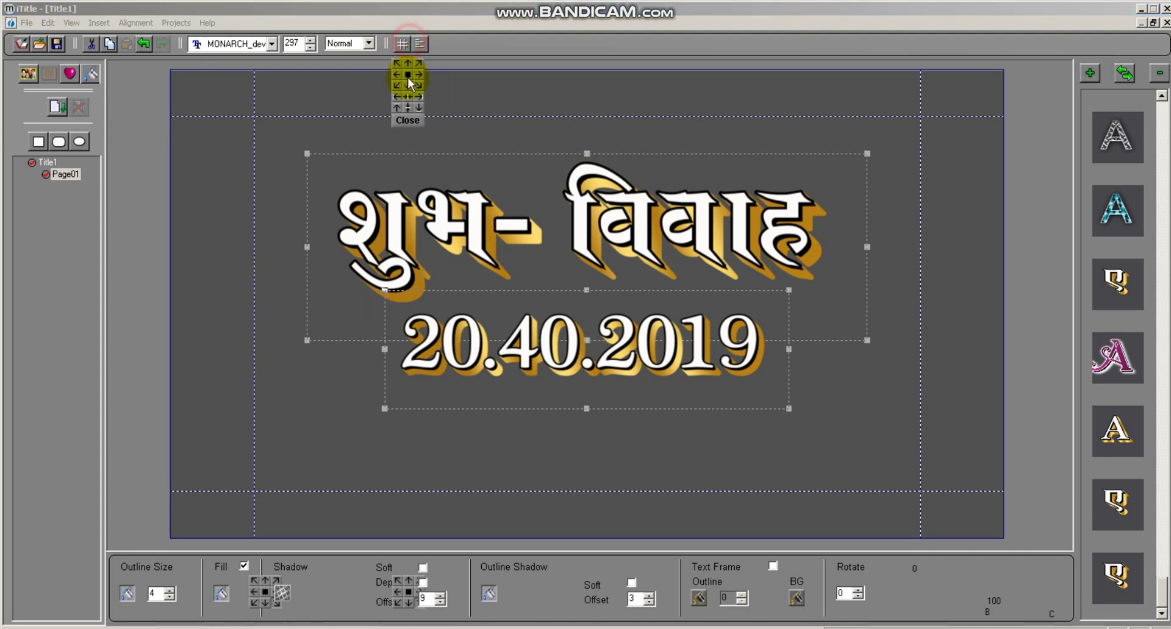
pyautogui.click(408, 80)
pyautogui.click(651, 512)
pyautogui.click(699, 338)
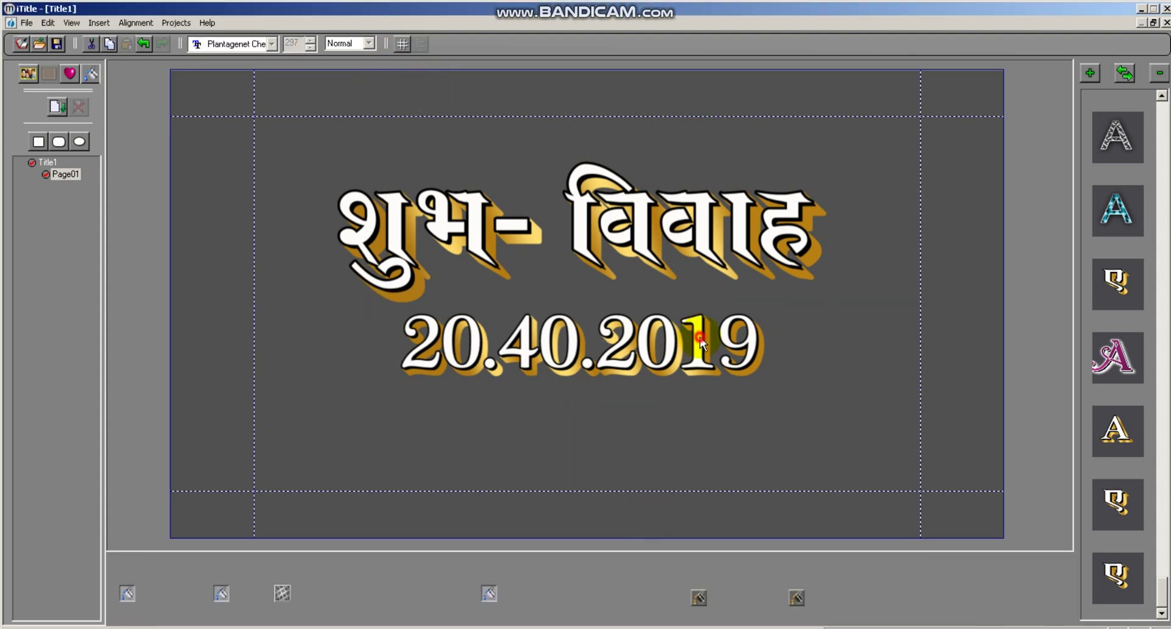
pyautogui.click(605, 474)
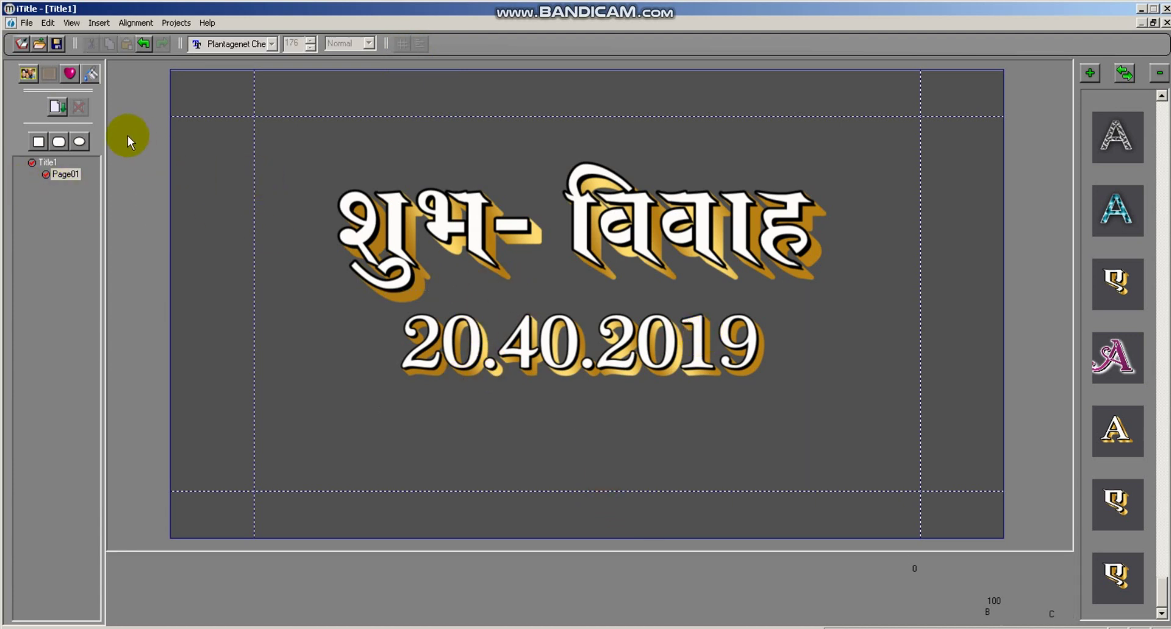
# Add a second page, enter the first person's name on it and apply the Hindi library preset with the gold shadow.
pyautogui.click(56, 107)
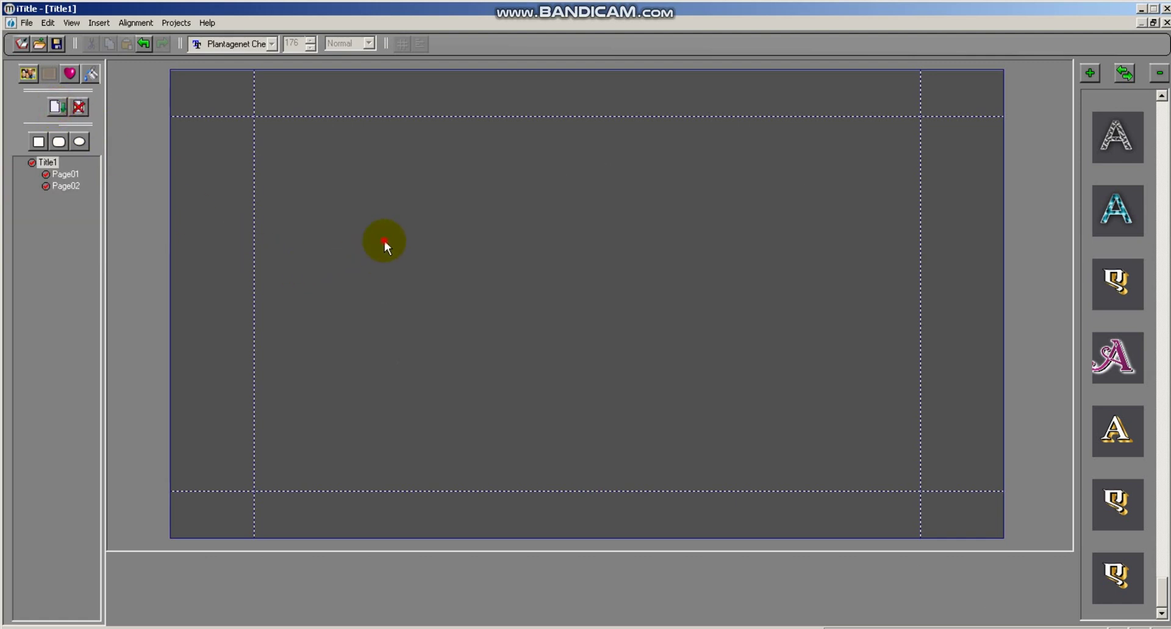
pyautogui.click(385, 242)
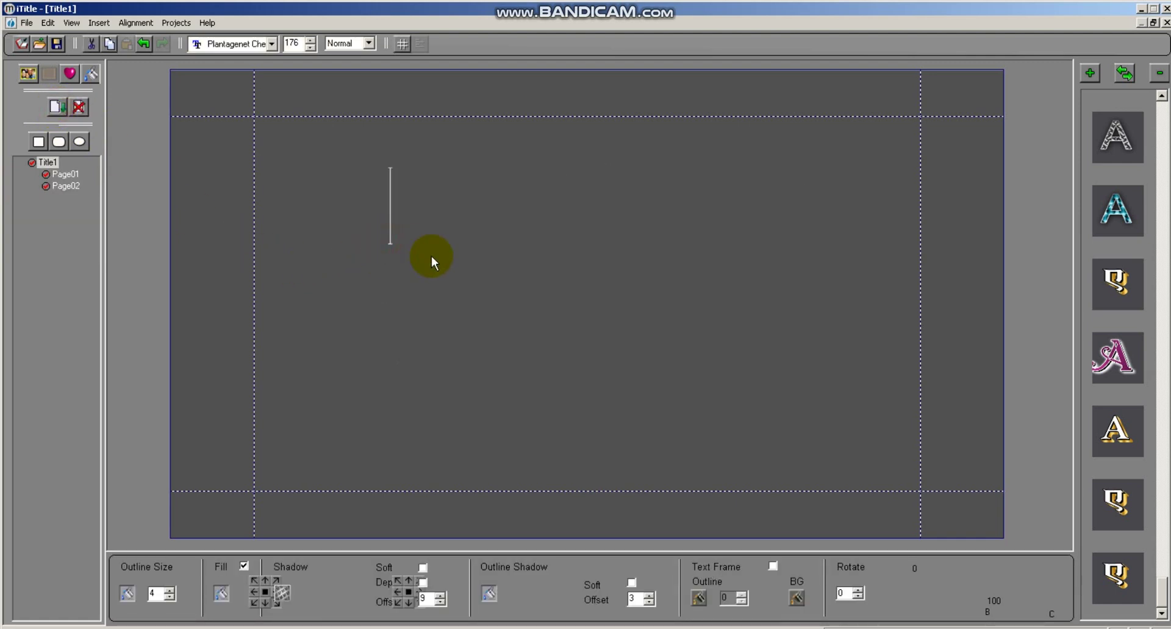
pyautogui.write('Si')
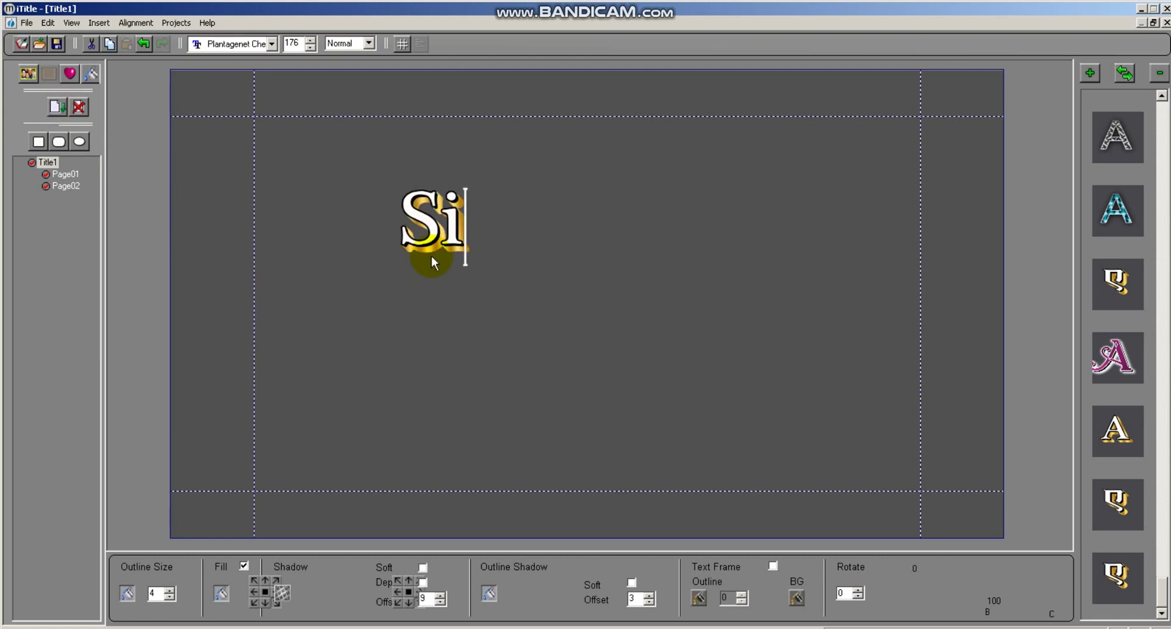
pyautogui.write('ntii!Mi')
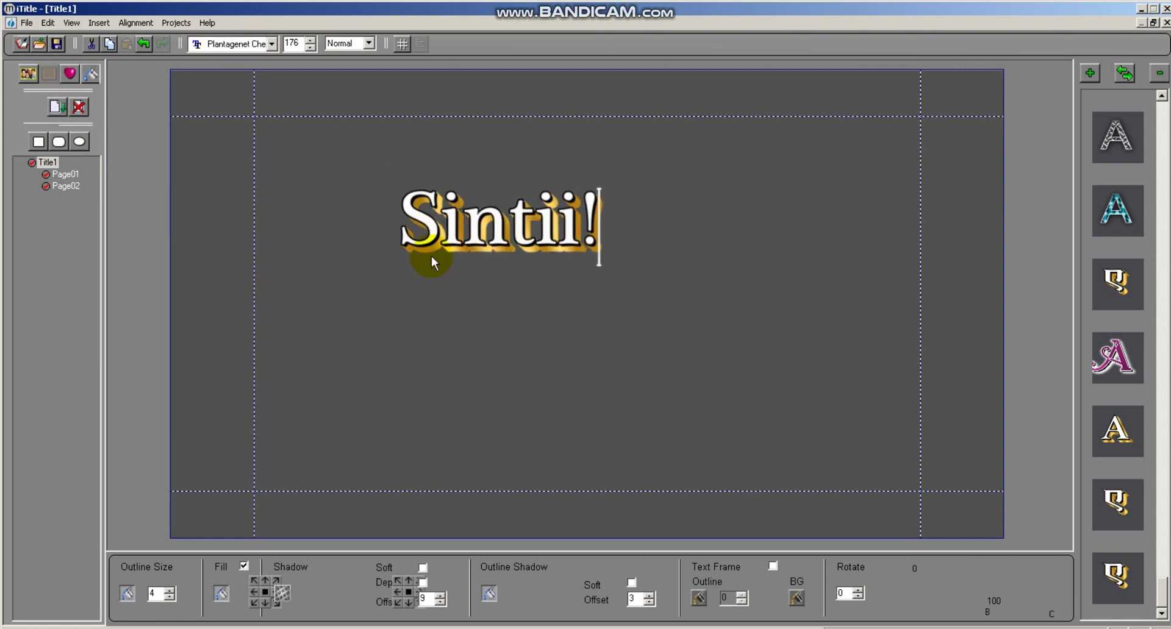
pyautogui.click(657, 314)
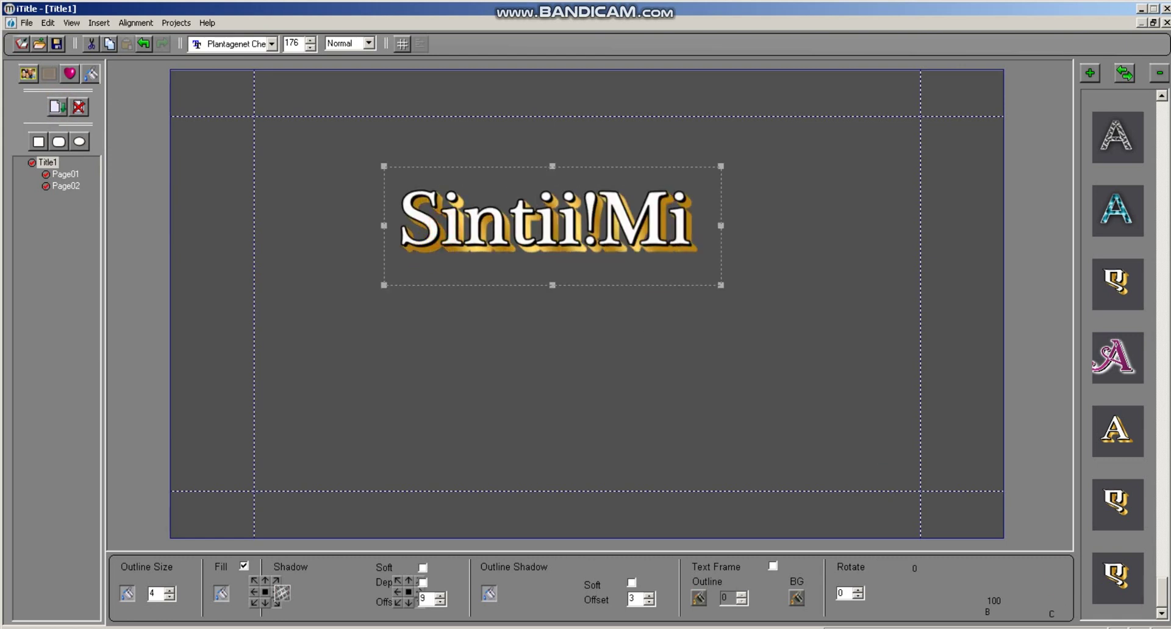
pyautogui.click(1117, 505)
pyautogui.moveTo(512, 232); pyautogui.dragTo(577, 223)
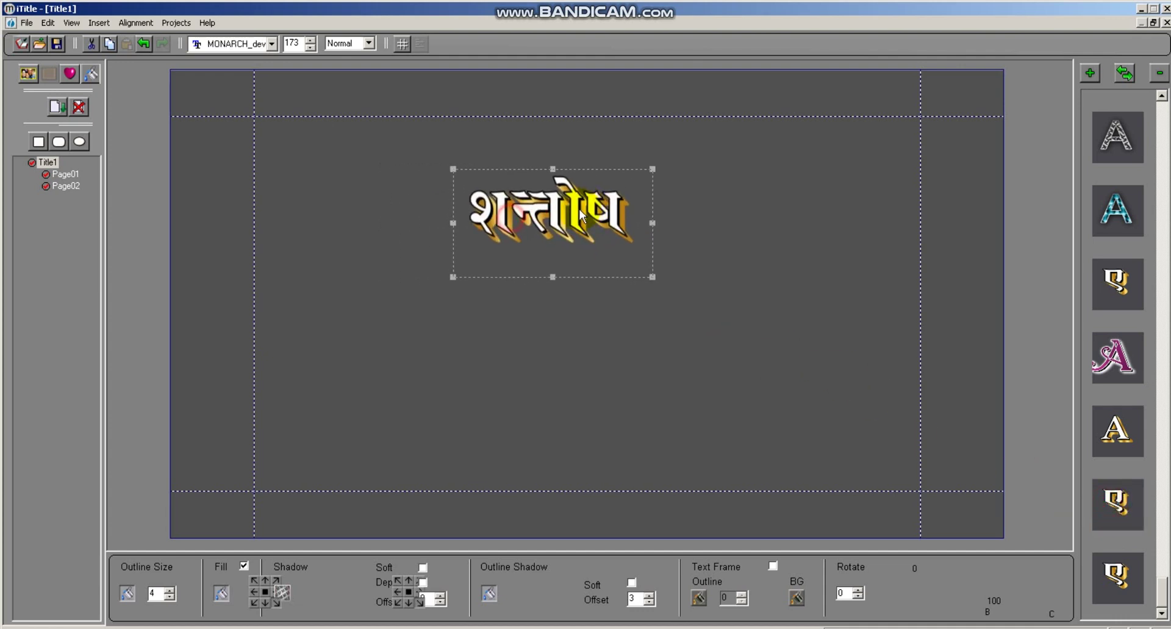
# Correct the first letter of the name on the second page to "स".
pyautogui.click(516, 223)
pyautogui.press('BackSpace')
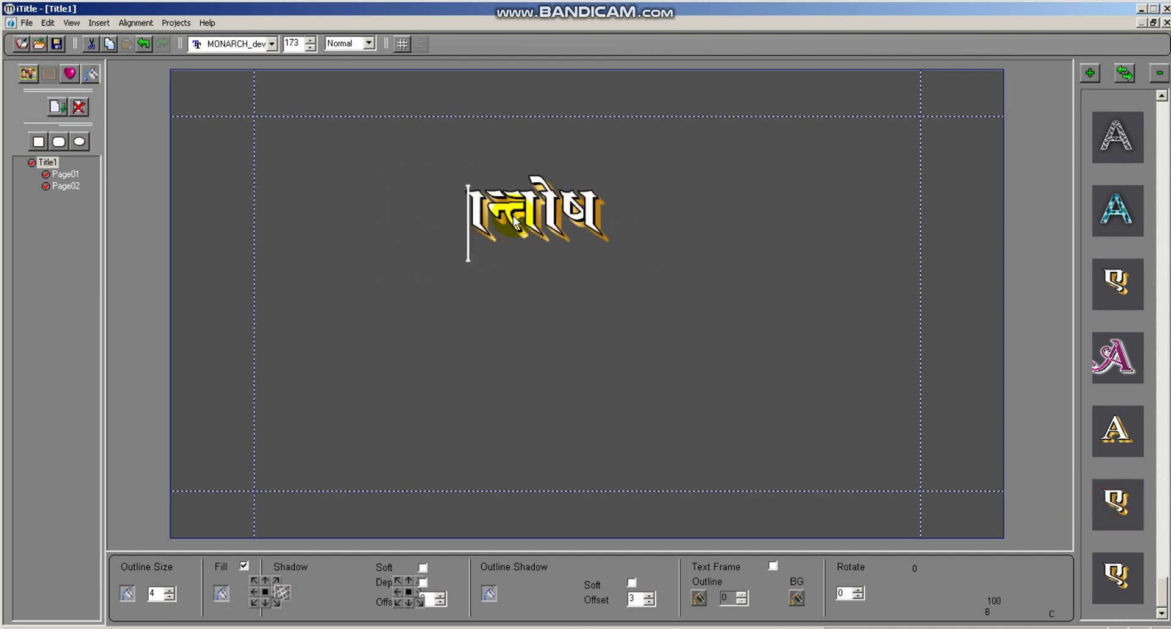
pyautogui.write('स')
# Add the word "संग" and the second person's name as two separate lines below the first name.
pyautogui.press('Right')
pyautogui.press('Right')
pyautogui.press('Right')
pyautogui.press('Right')
pyautogui.press('Right')
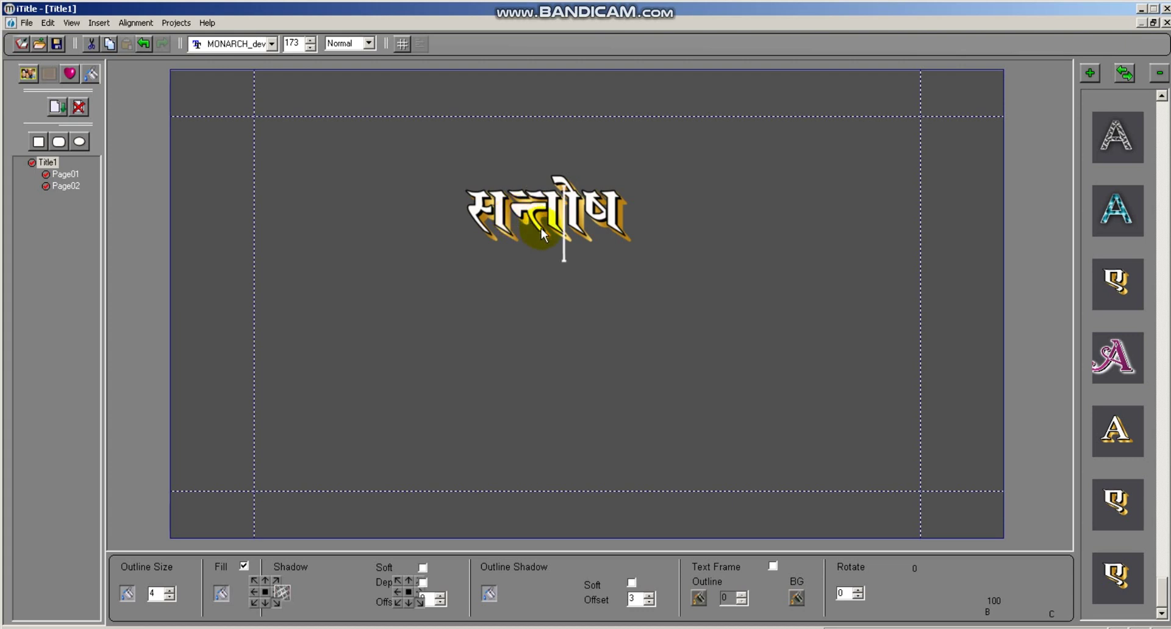
pyautogui.press('Right')
pyautogui.press('Return')
pyautogui.write('सां')
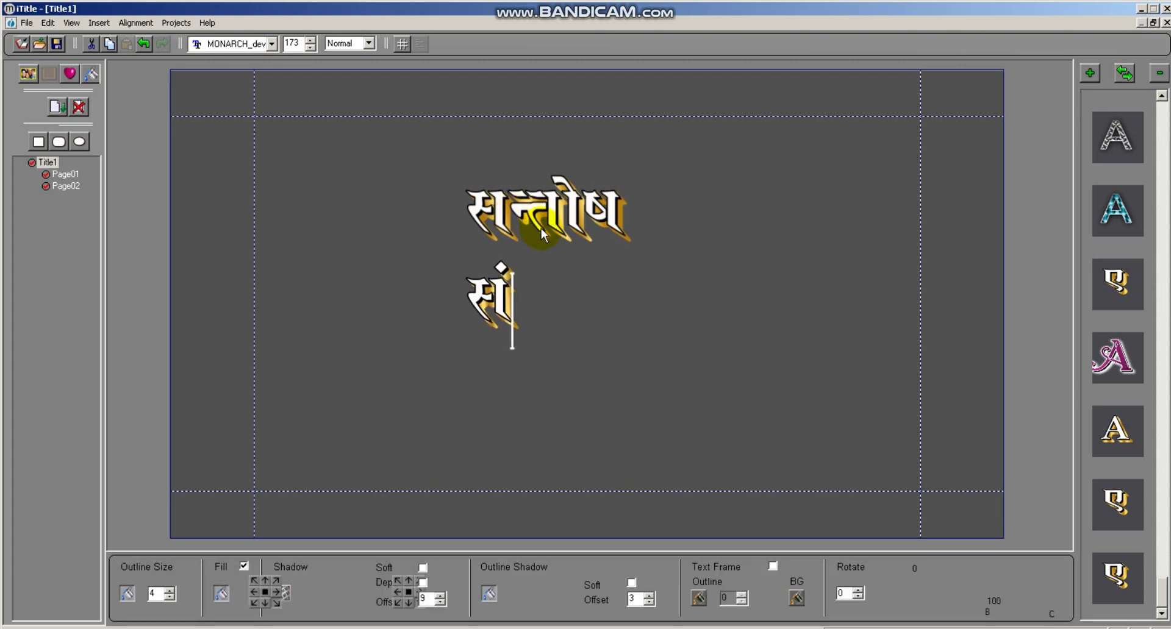
pyautogui.write('ग')
pyautogui.press('Return')
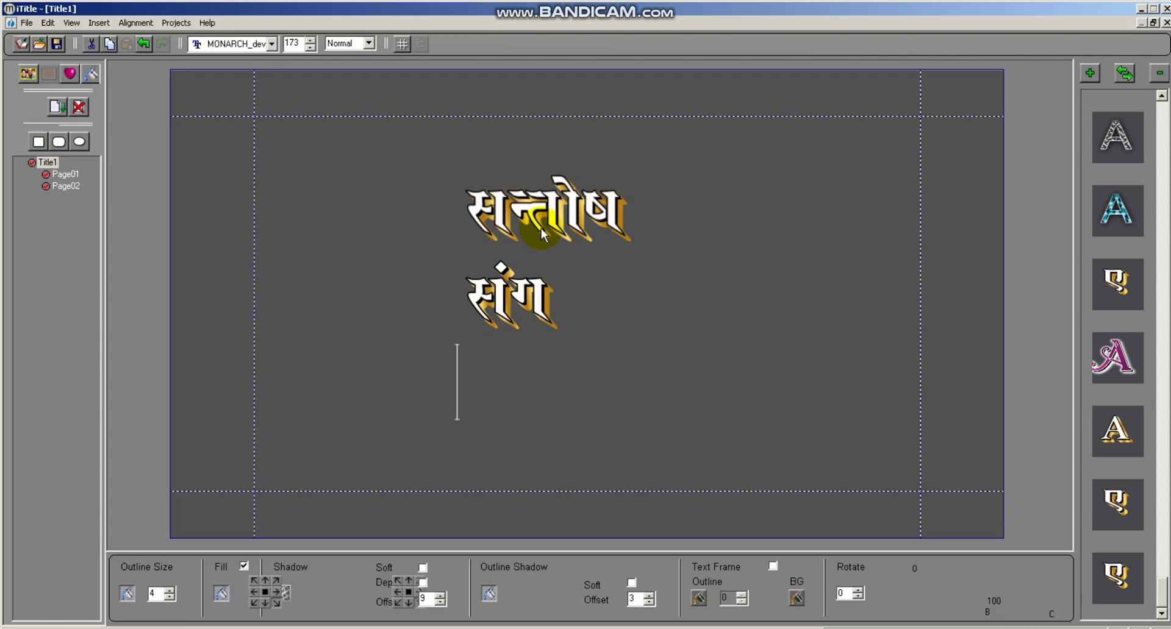
pyautogui.write('सु')
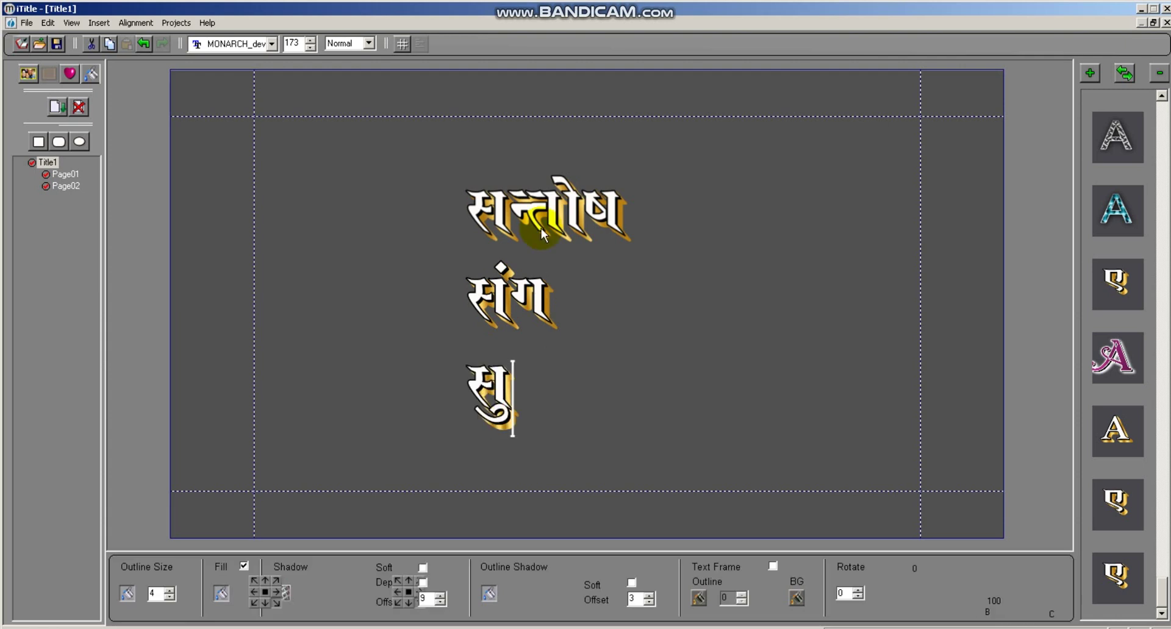
pyautogui.write('रेश')
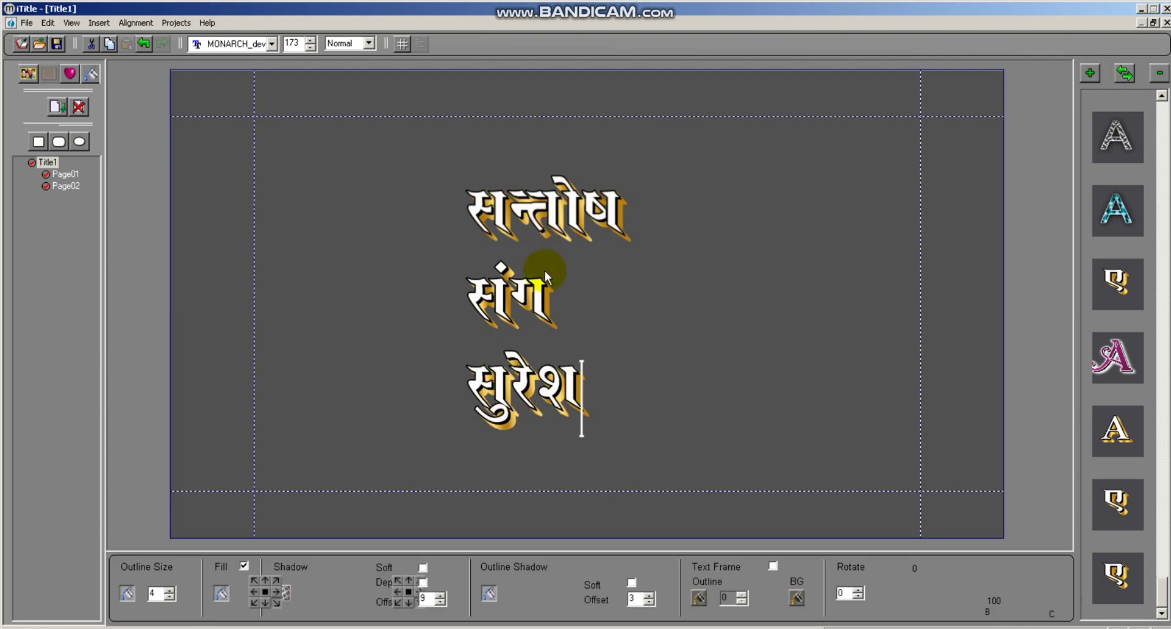
# Shift "संग" slightly to the right and center all three text lines horizontally on the second page.
pyautogui.click(544, 271)
pyautogui.moveTo(557, 308); pyautogui.dragTo(588, 308)
pyautogui.moveTo(723, 182); pyautogui.dragTo(482, 488)
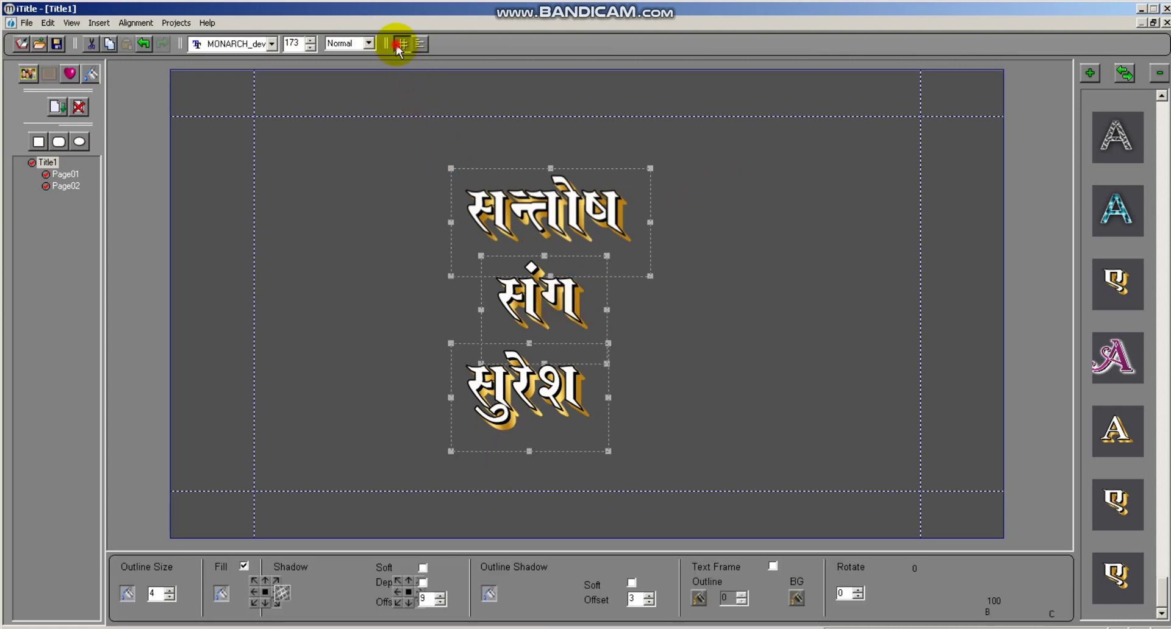
pyautogui.click(420, 43)
pyautogui.click(408, 75)
pyautogui.click(729, 156)
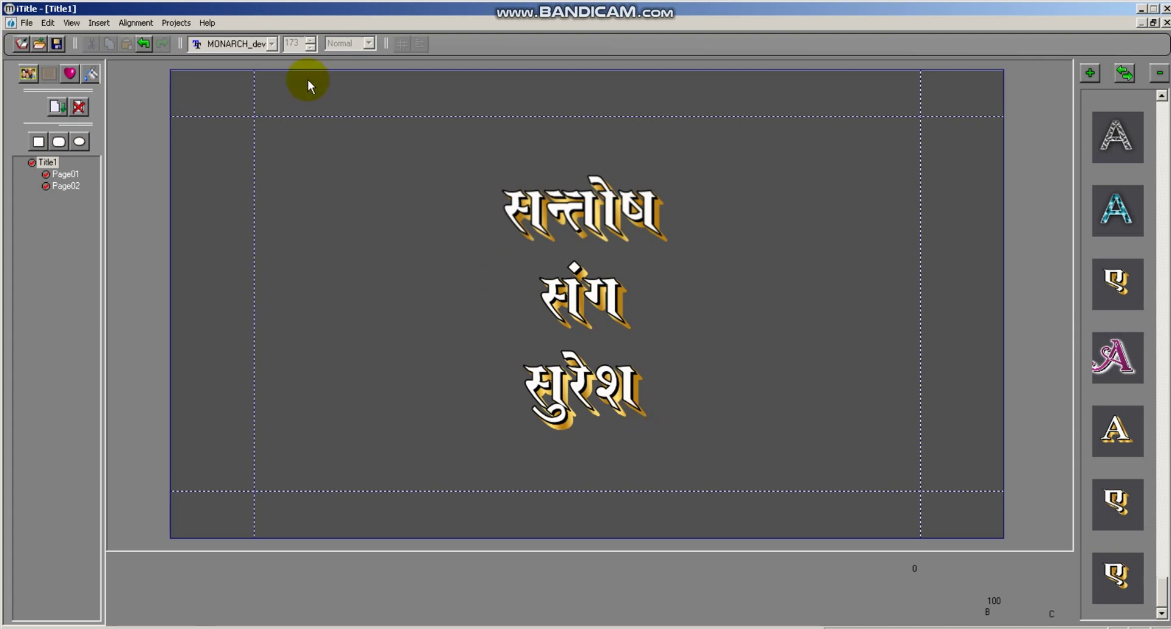
pyautogui.click(579, 204)
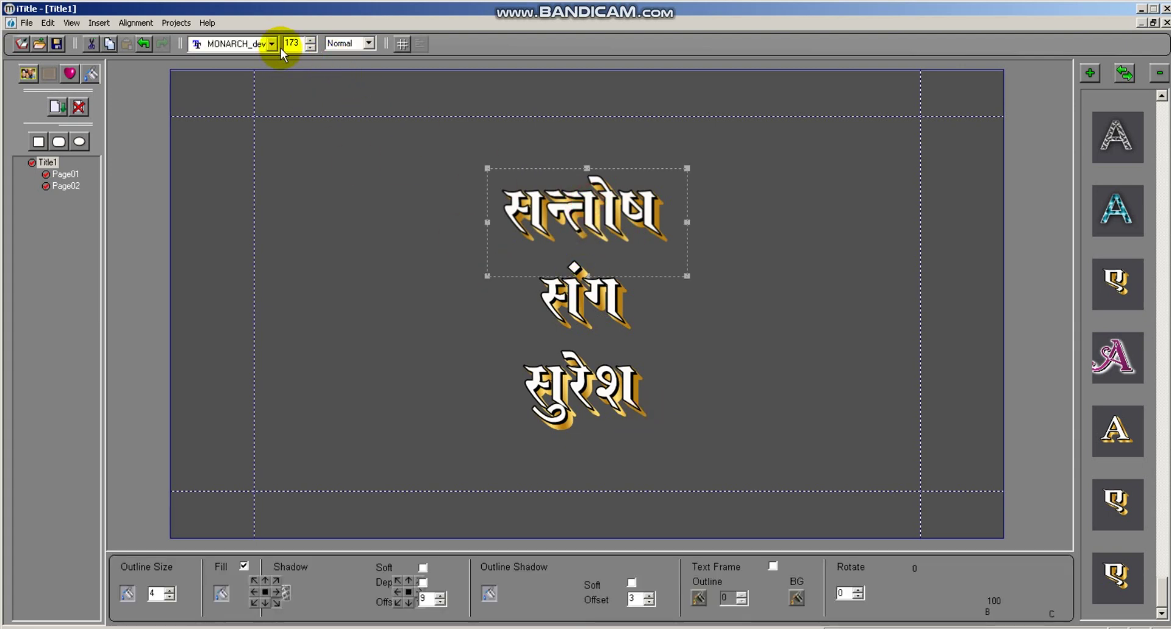
pyautogui.click(431, 287)
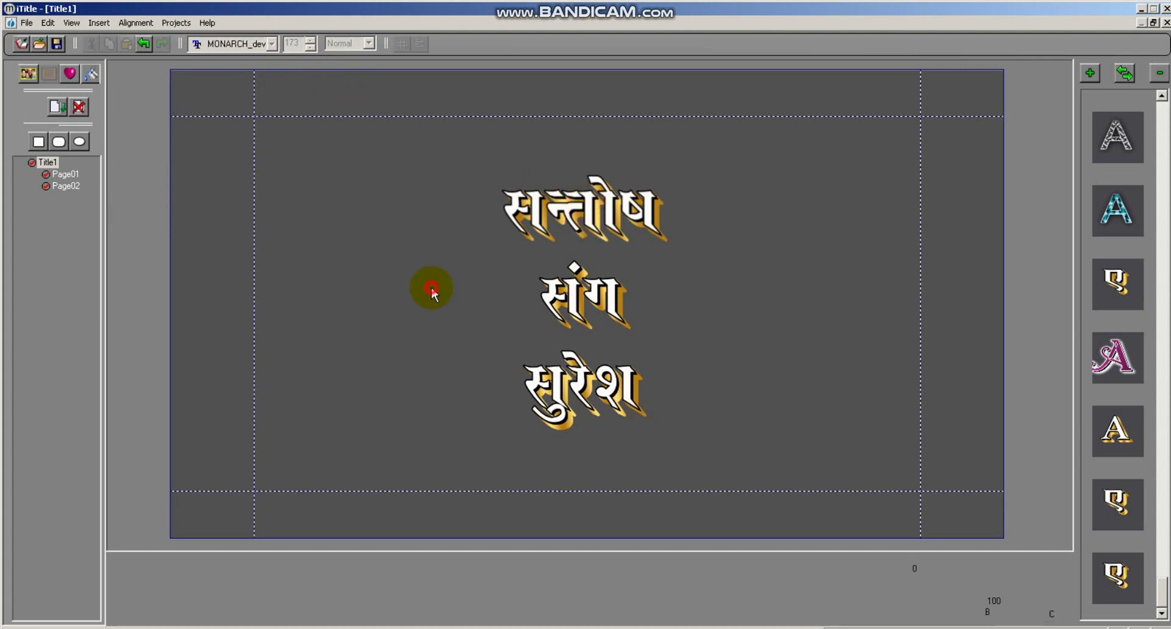
# Add a third page and enter the first name of the next couple in the current Hindi style.
pyautogui.click(59, 108)
pyautogui.click(426, 245)
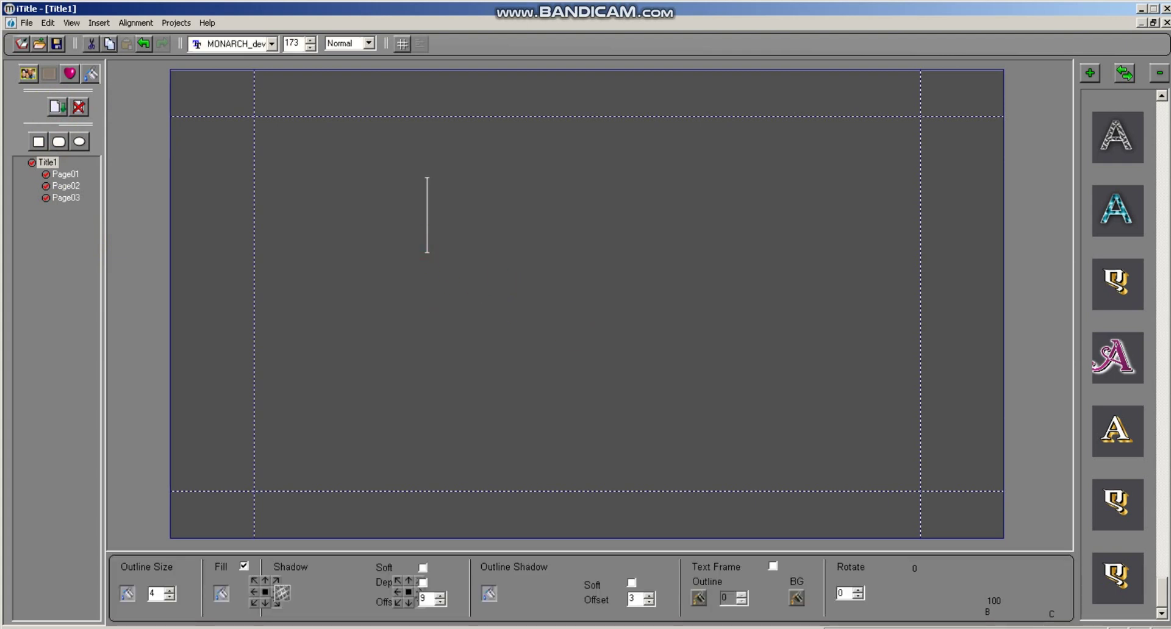
pyautogui.write('मम')
pyautogui.write('ता')
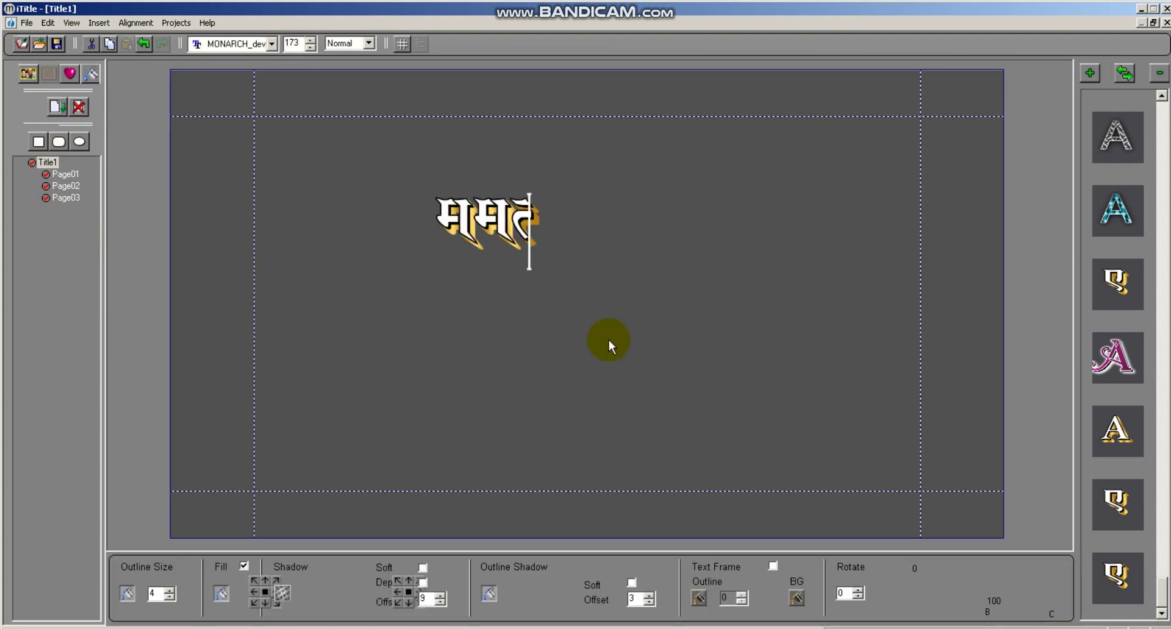
# Add the word "संग" and the partner's name as two separate lines below the name on the third page.
pyautogui.press('Return')
pyautogui.write('संफा')
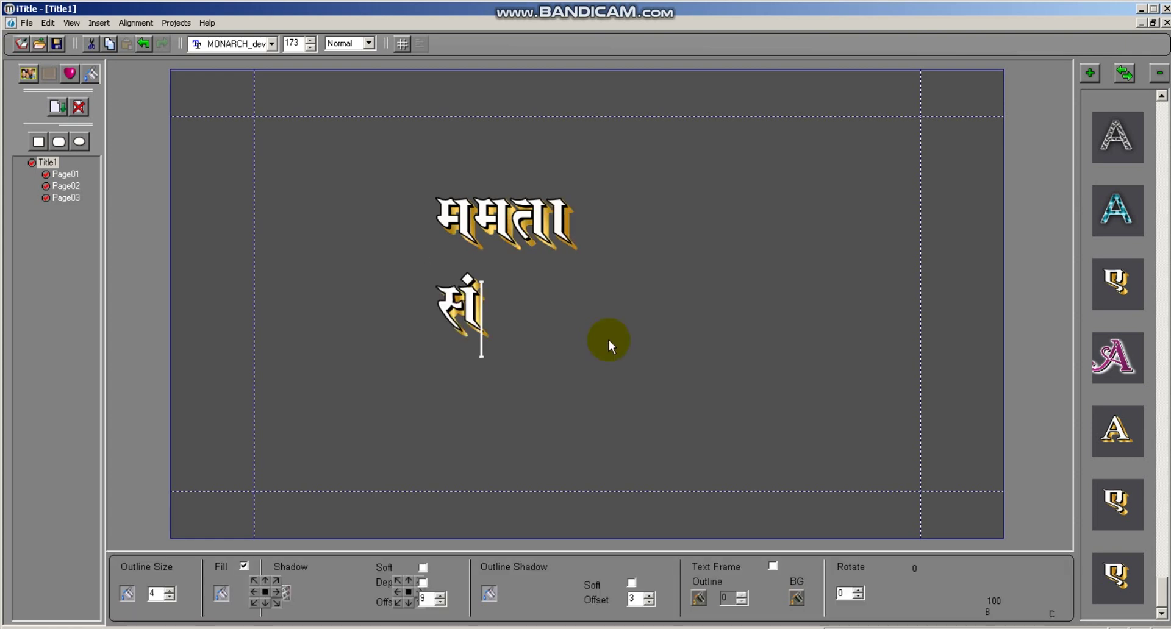
pyautogui.press('BackSpace')
pyautogui.press('BackSpace')
pyautogui.write('ग')
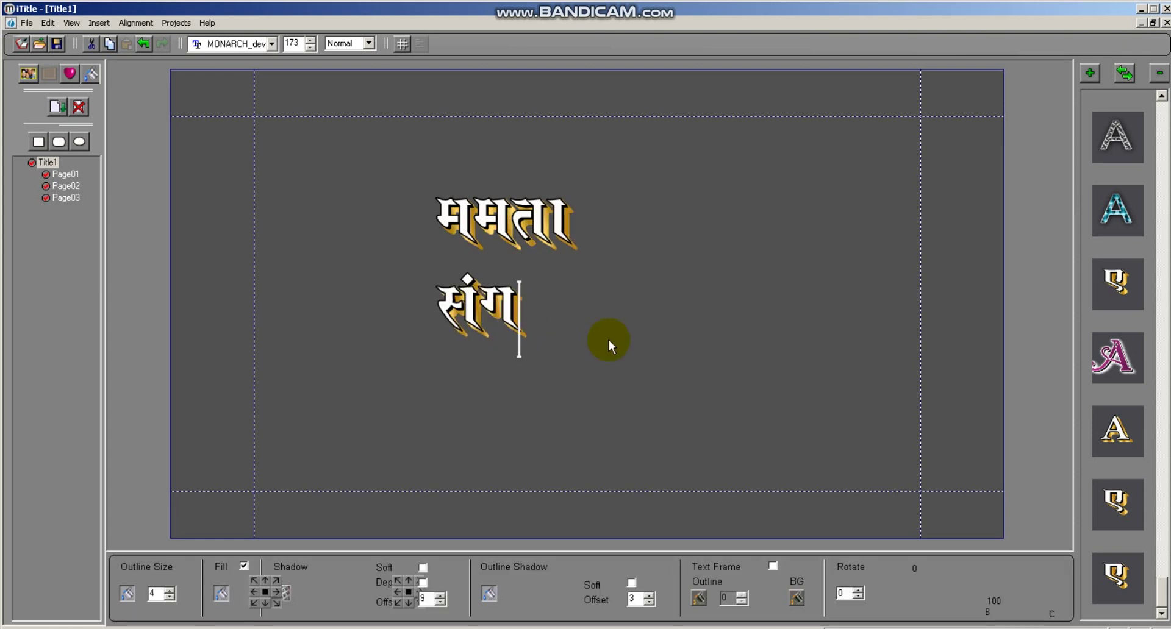
pyautogui.press('Return')
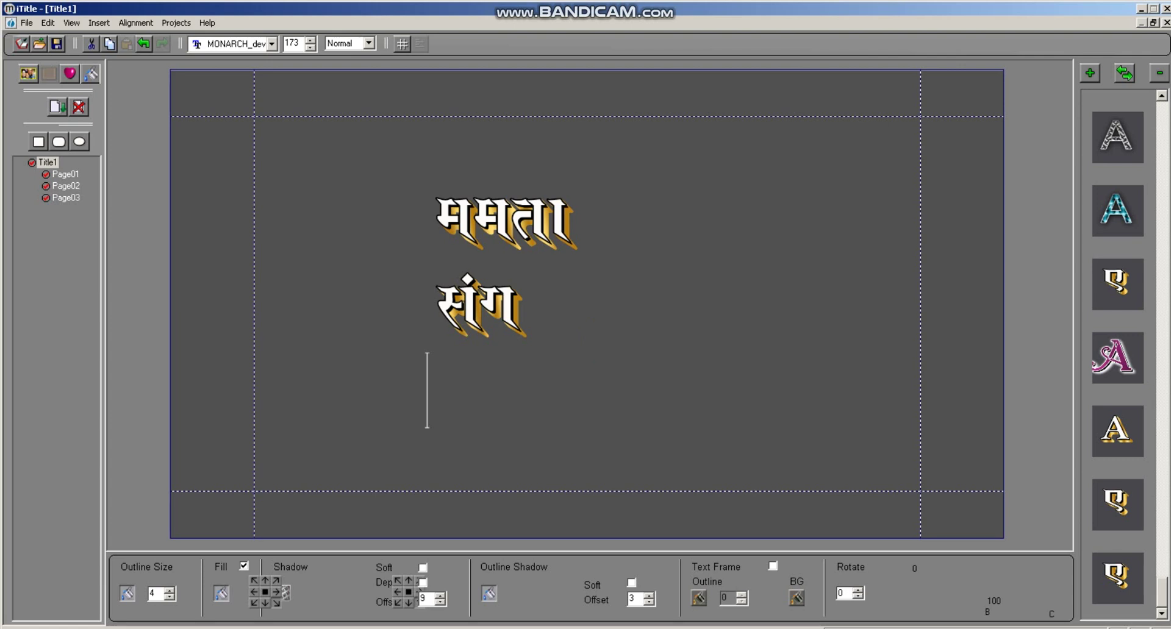
pyautogui.write('अभिषेक')
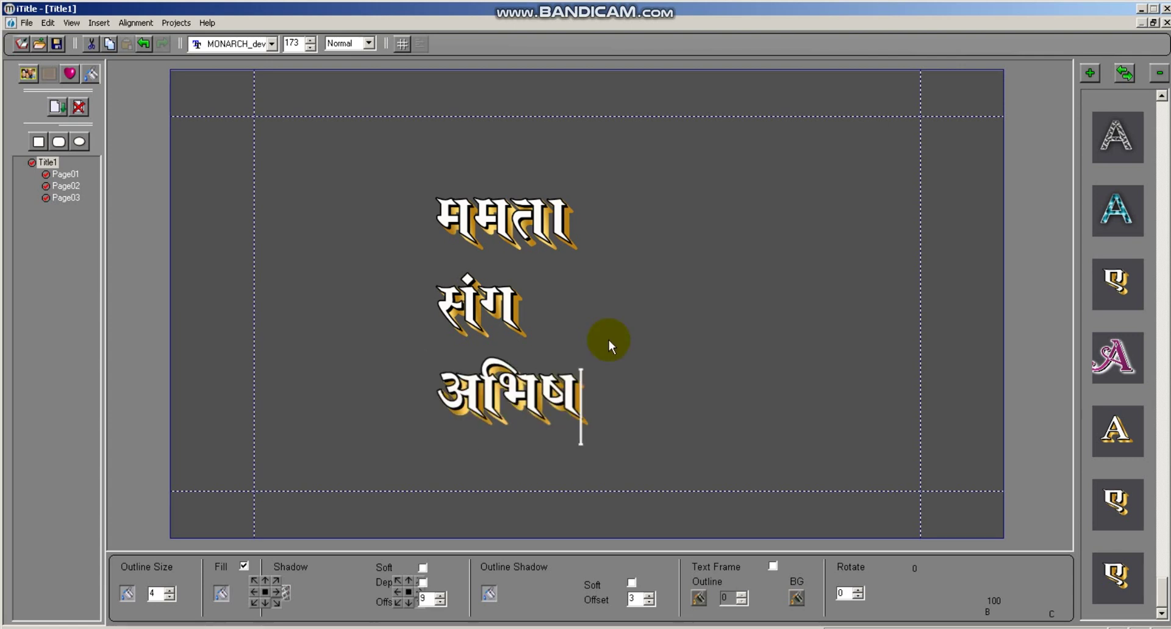
# Select all three text lines on the third page and center them horizontally on the page.
pyautogui.click(679, 215)
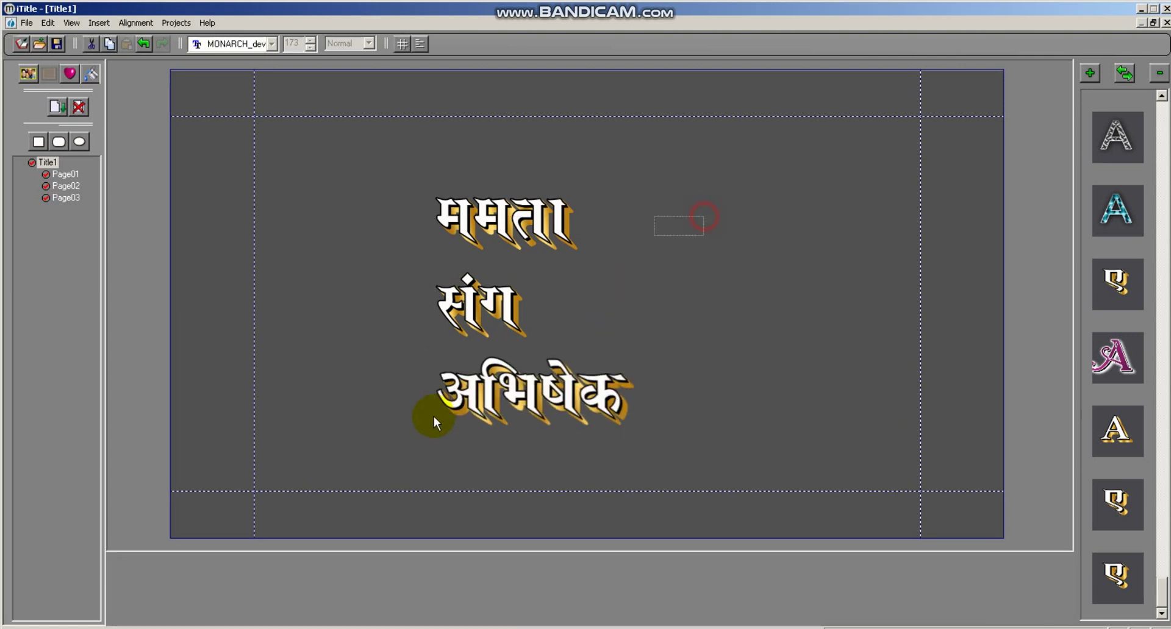
pyautogui.hotkey('ctrl', 'a')
pyautogui.click(420, 44)
pyautogui.click(408, 71)
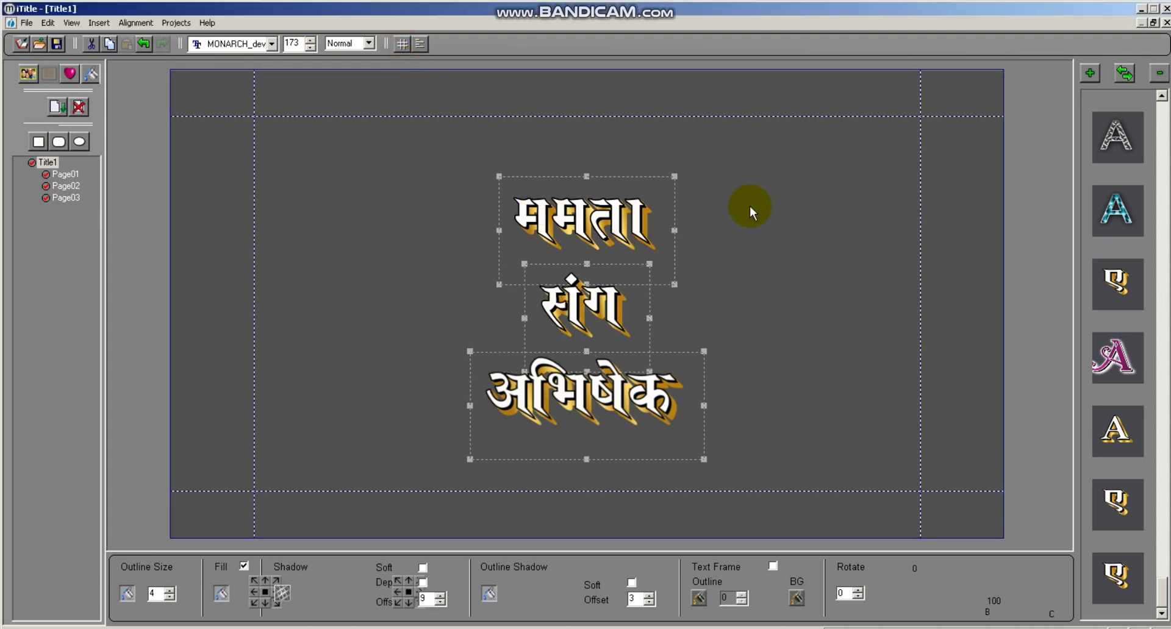
pyautogui.click(796, 190)
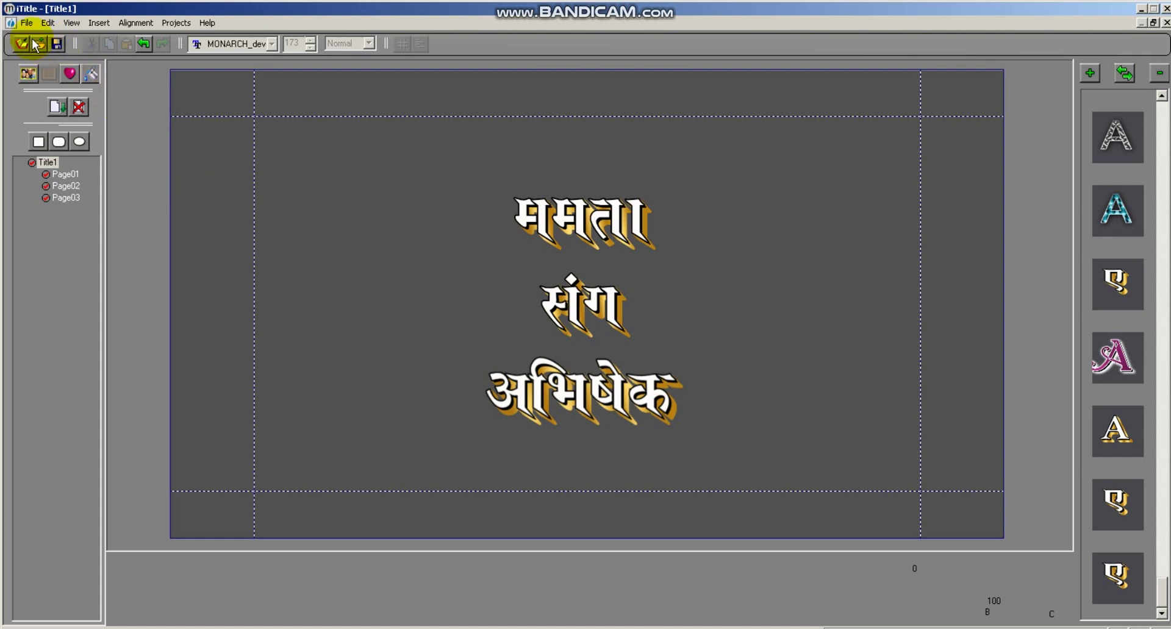
# Save the title project as "Title1" of type iTitle Files in the "mixing" folder on drive G:.
pyautogui.click(58, 44)
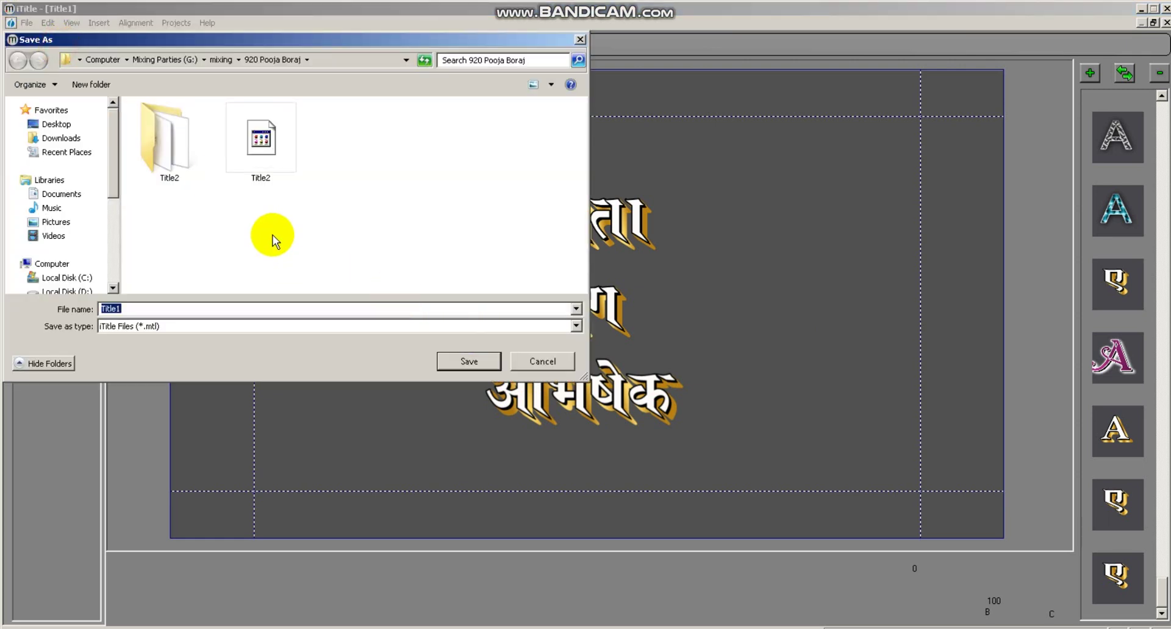
pyautogui.click(225, 59)
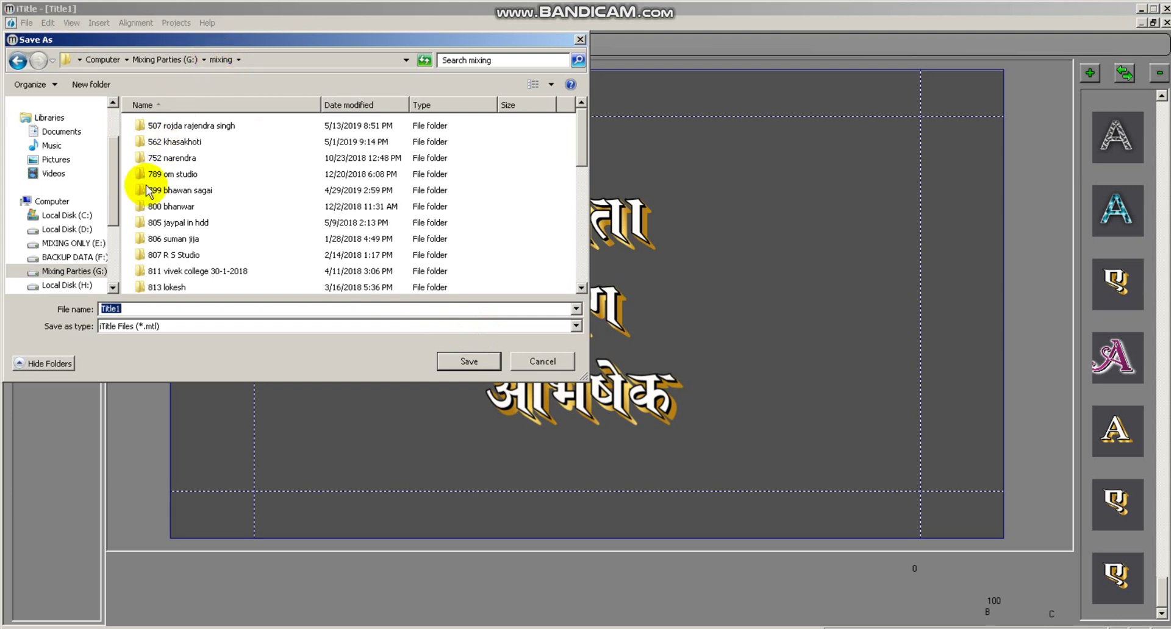
pyautogui.click(112, 199)
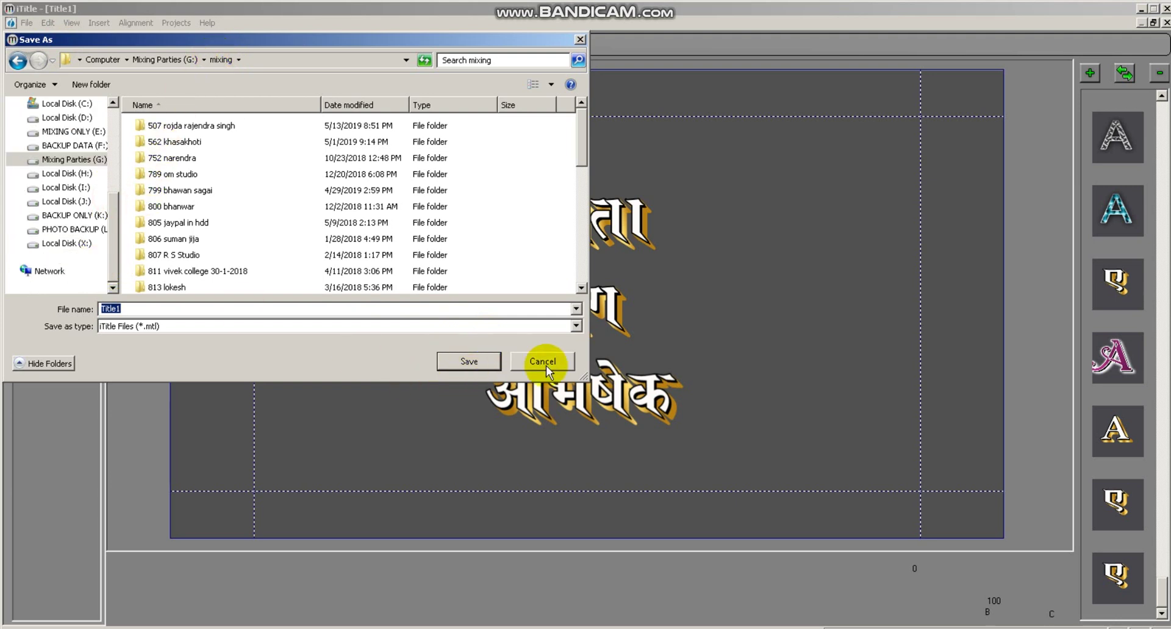
pyautogui.click(485, 364)
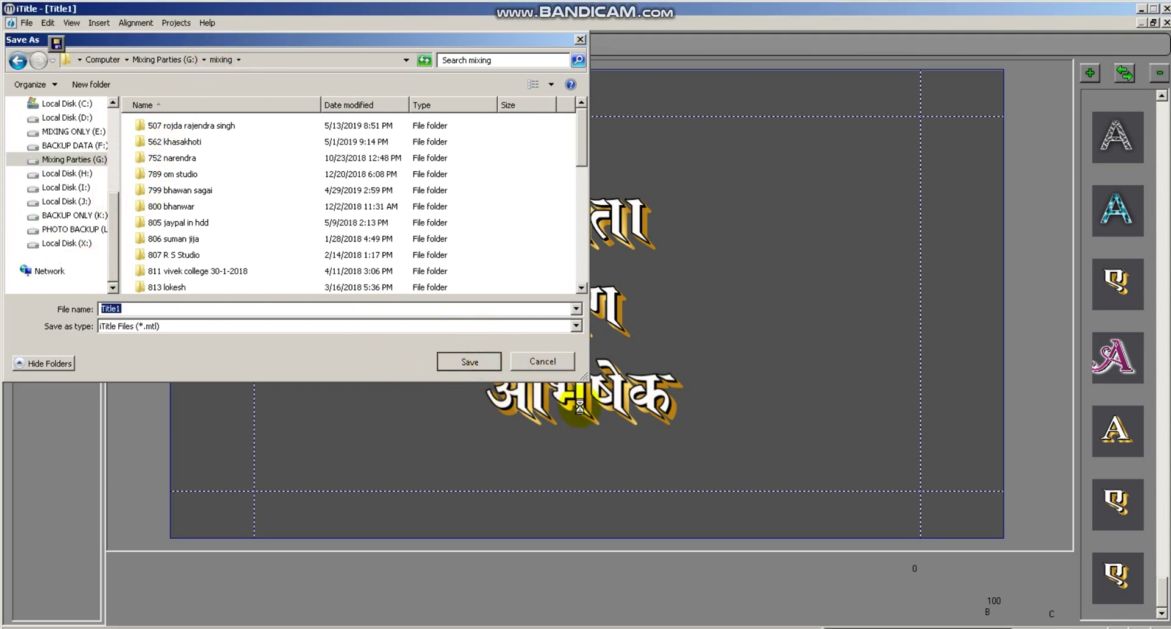